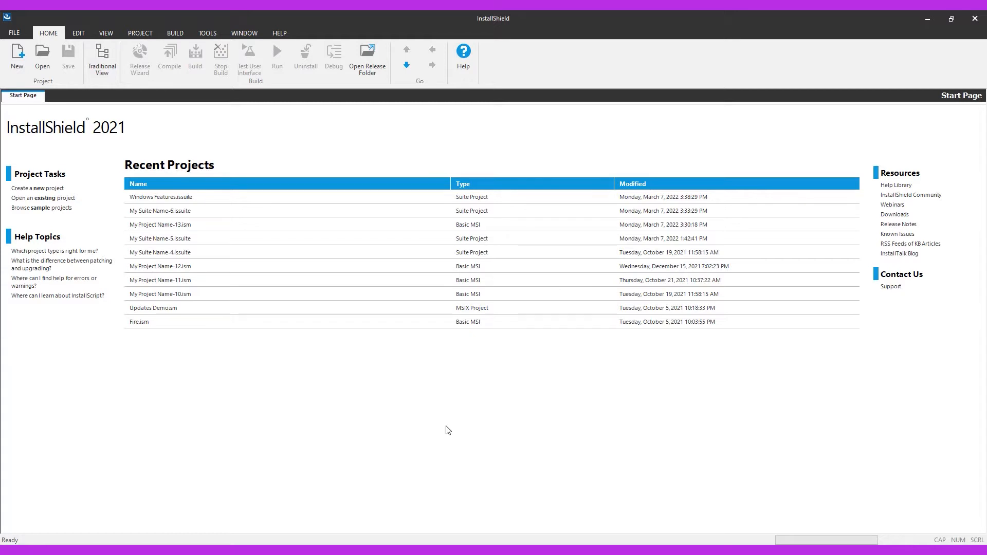
# Create a new Suite/Advanced UI project named Windows-Features in the default location
pyautogui.click(16, 58)
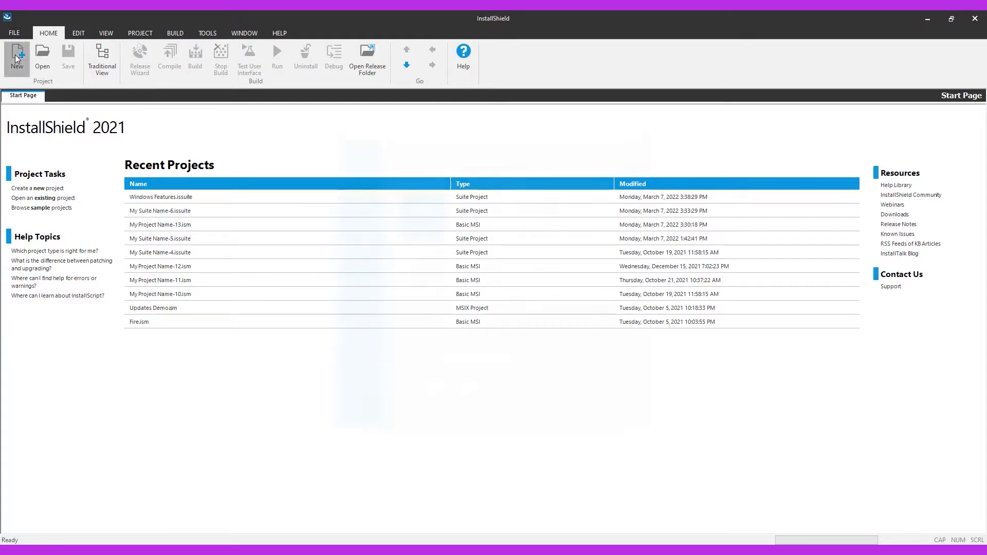
pyautogui.click(597, 214)
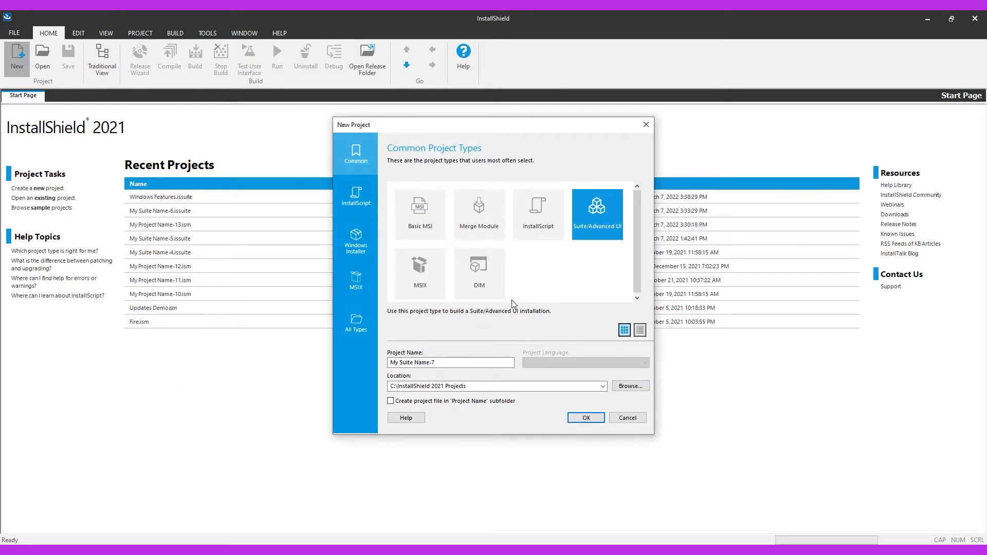
pyautogui.tripleClick(465, 363)
pyautogui.write('Windows-Features')
pyautogui.click(585, 418)
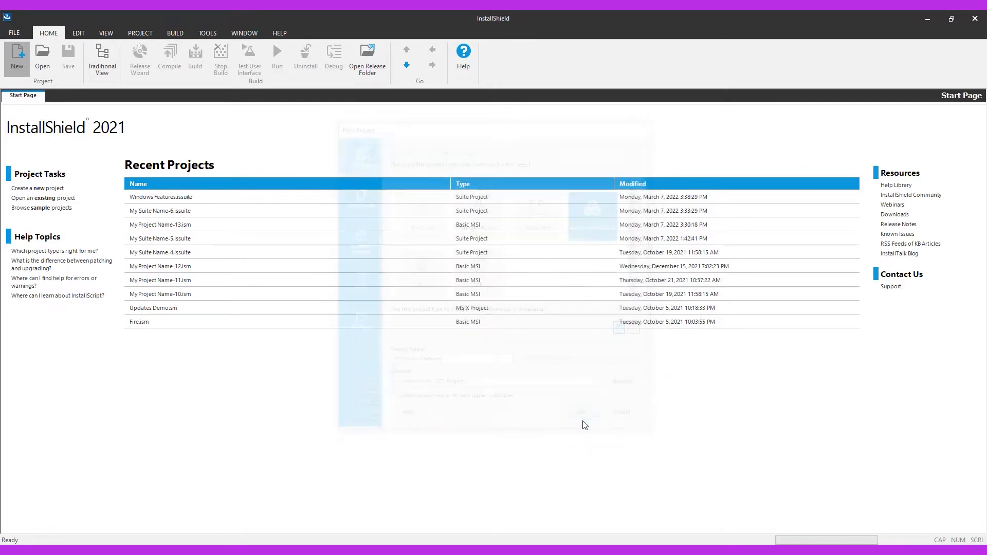
# Add the Windows Installer package 7z1900-x64 from the Downloads folder to the suite's packages, with no additional files
pyautogui.click(79, 192)
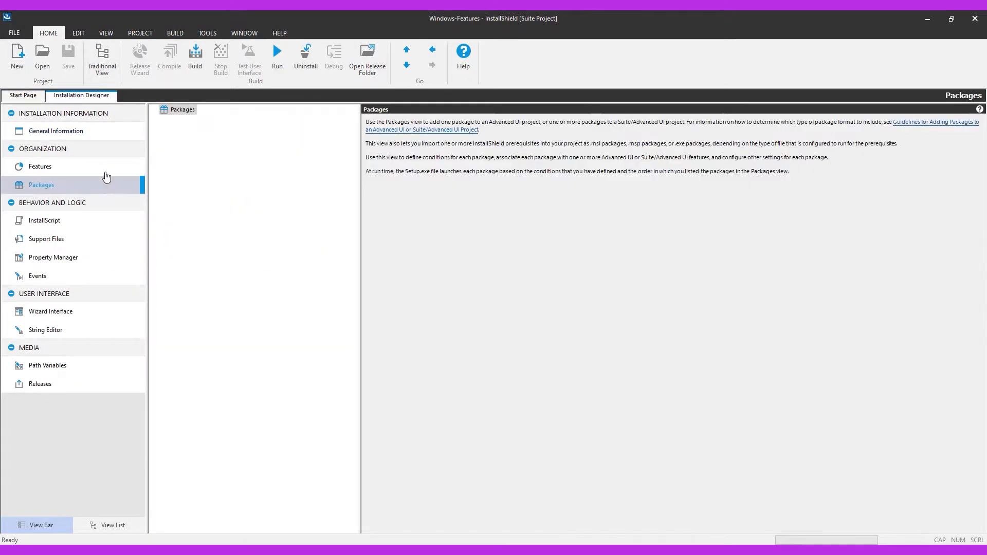
pyautogui.rightClick(186, 111)
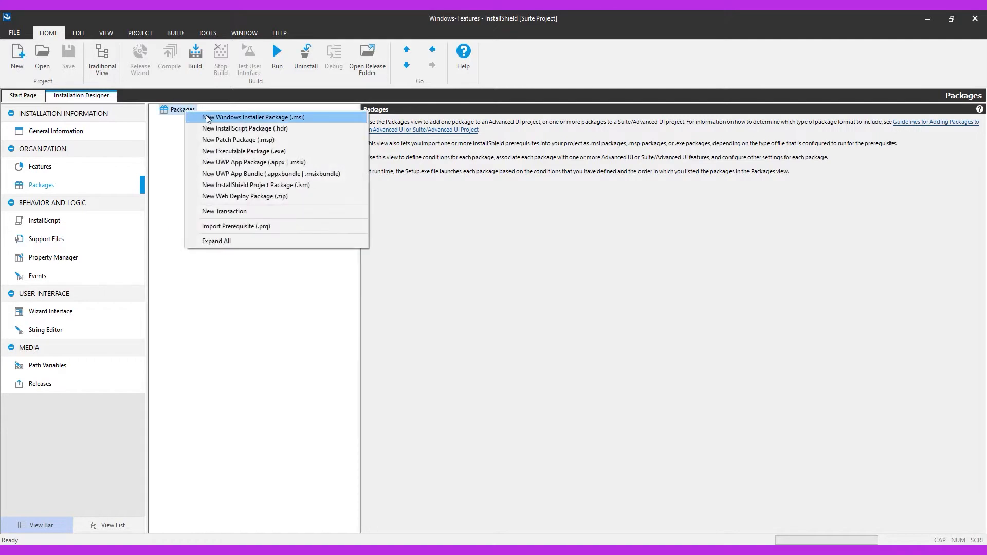
pyautogui.click(208, 118)
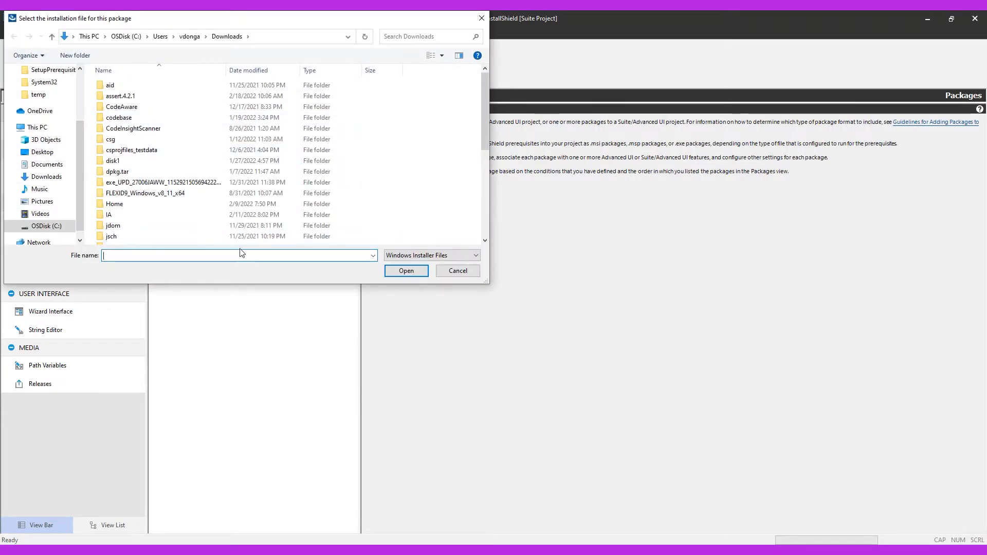
pyautogui.click(189, 226)
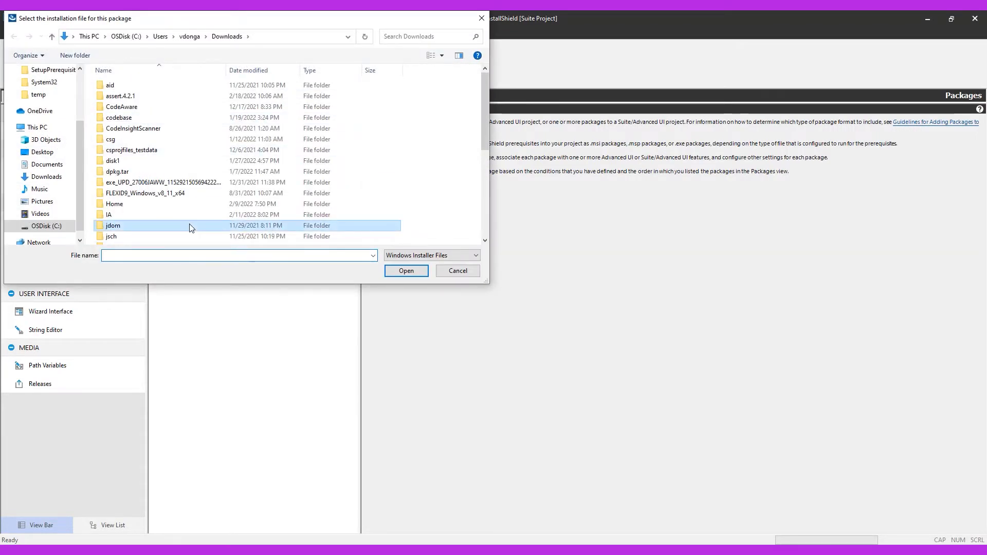
pyautogui.scroll(-5, 190, 226)
pyautogui.click(124, 185)
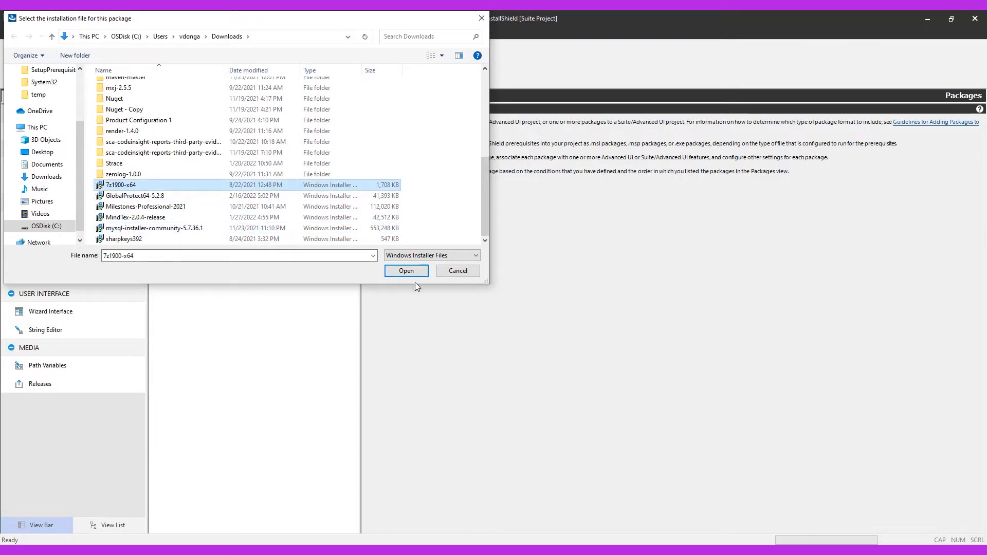
pyautogui.click(407, 270)
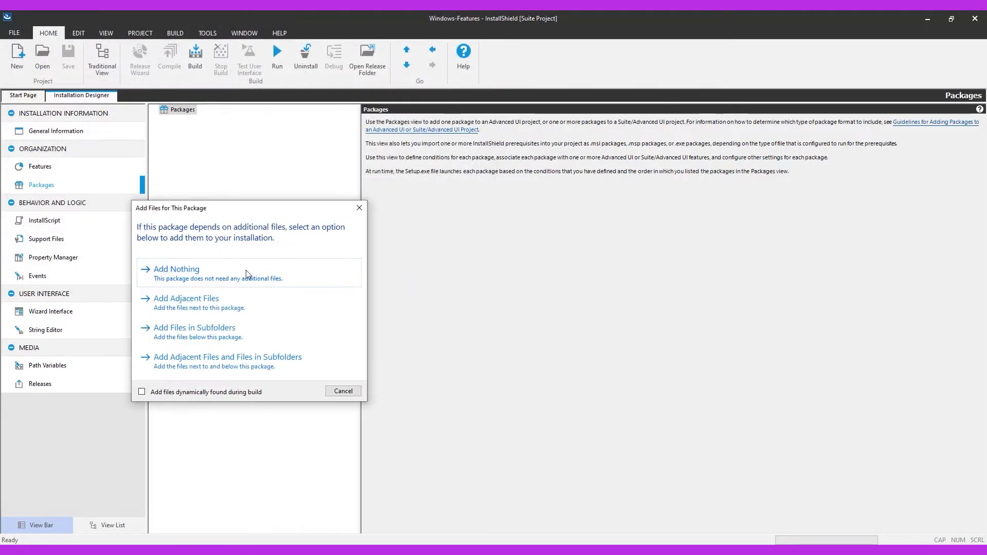
pyautogui.click(246, 273)
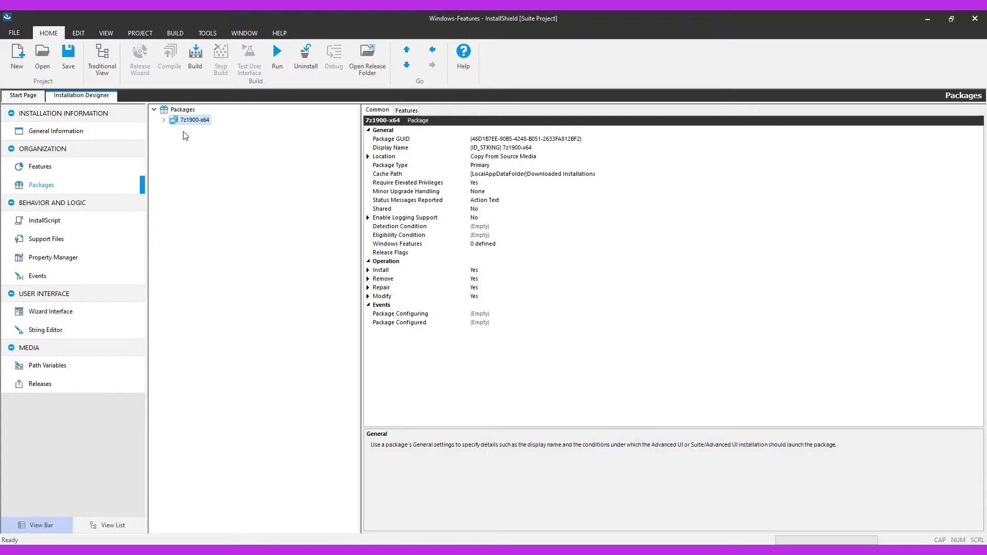
# Add Internet Information Services as a required Windows feature of the 7z1900-x64 package
pyautogui.click(407, 246)
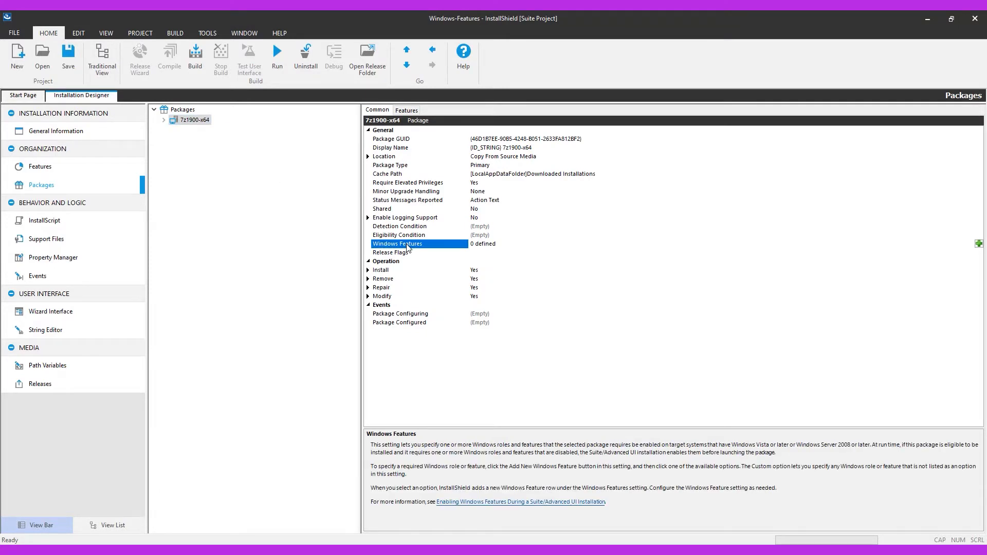
pyautogui.click(978, 243)
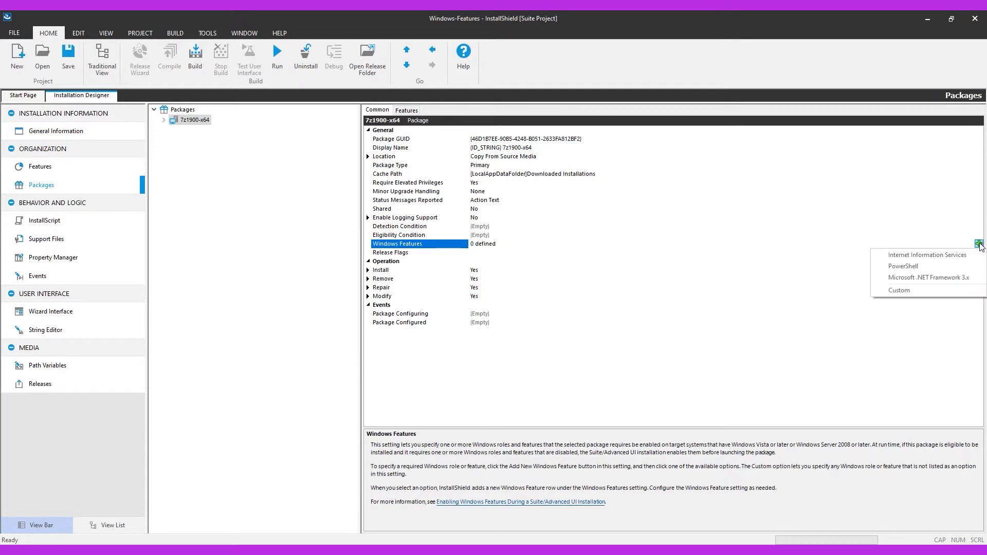
pyautogui.click(952, 254)
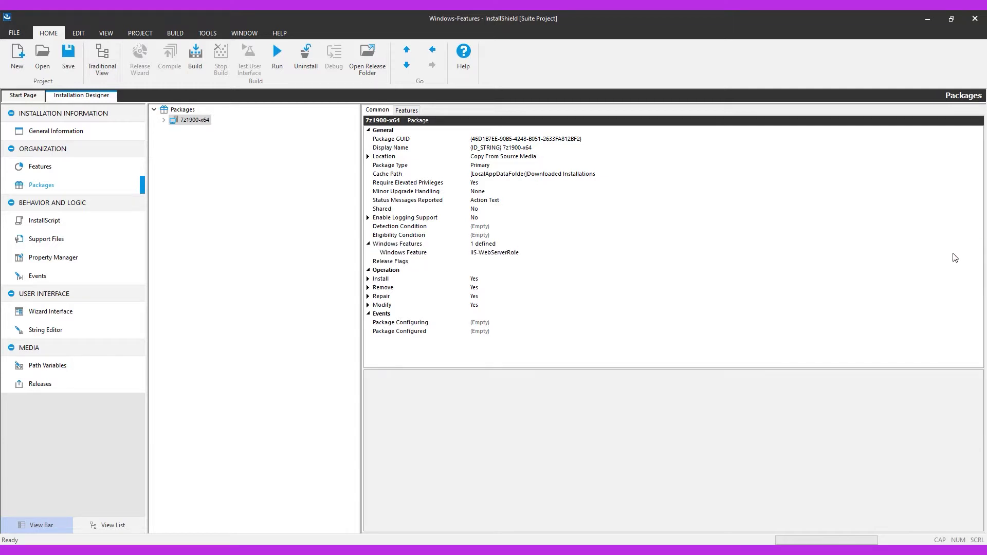
# Read the help topic on enabling Windows features during a Suite/Advanced UI installation, then close the help library
pyautogui.click(497, 246)
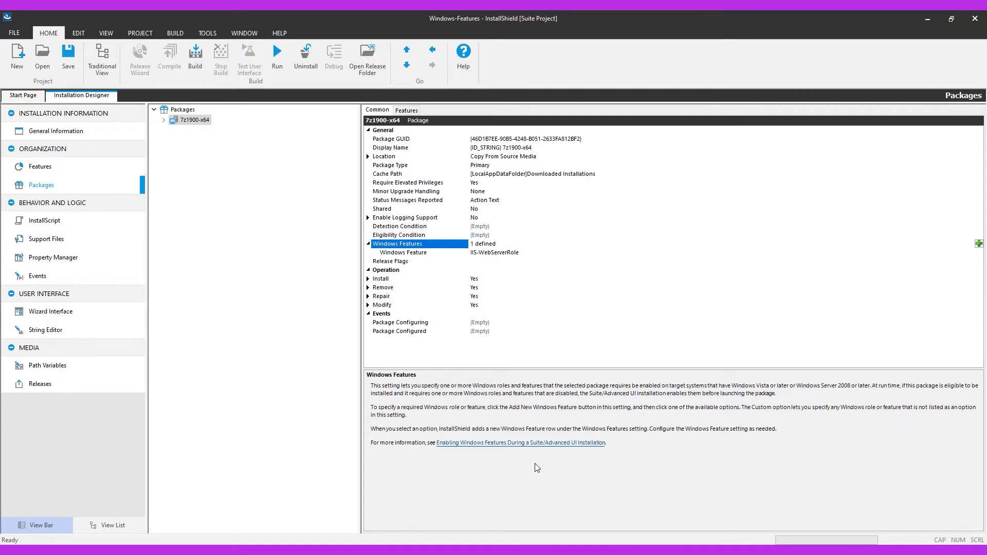
pyautogui.click(505, 442)
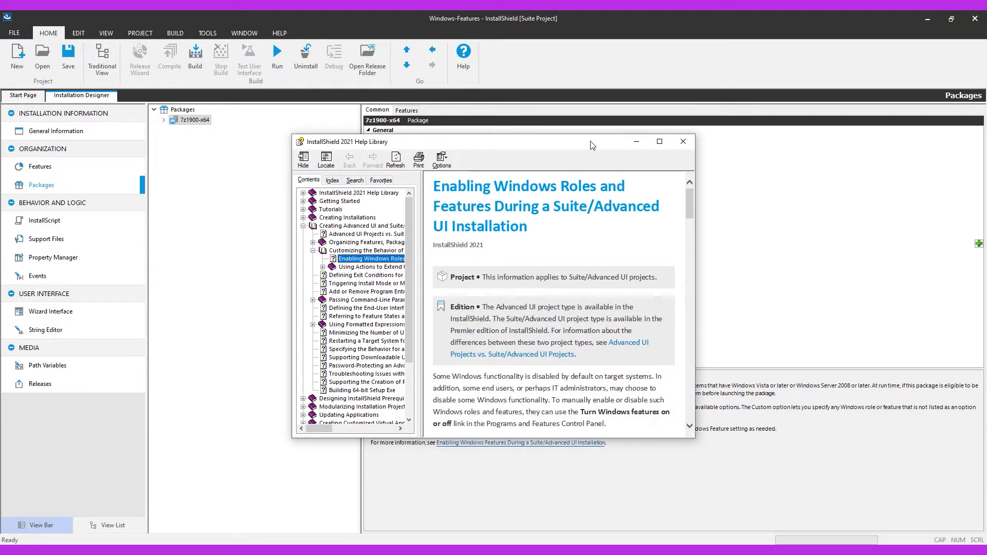
pyautogui.click(659, 141)
pyautogui.scroll(-10, 494, 331)
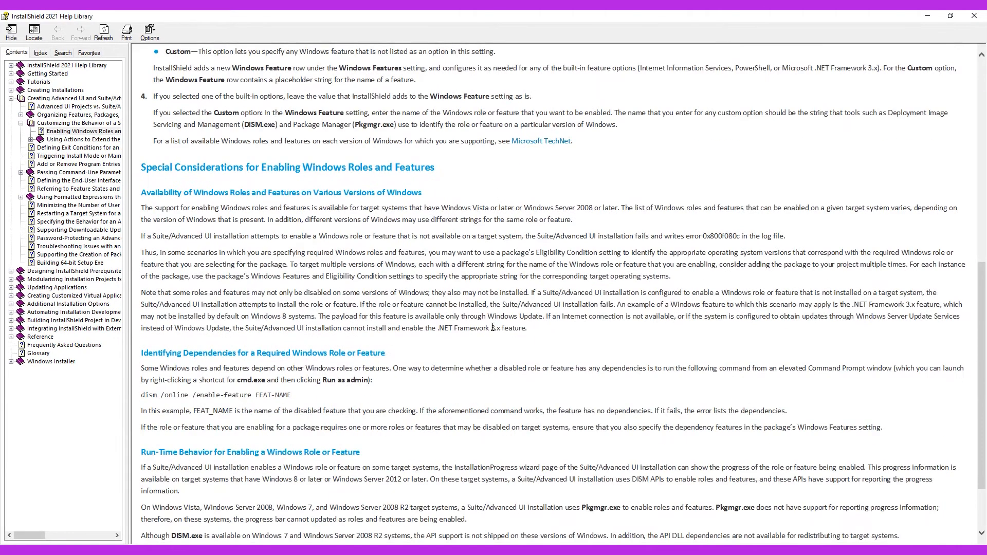
pyautogui.click(974, 17)
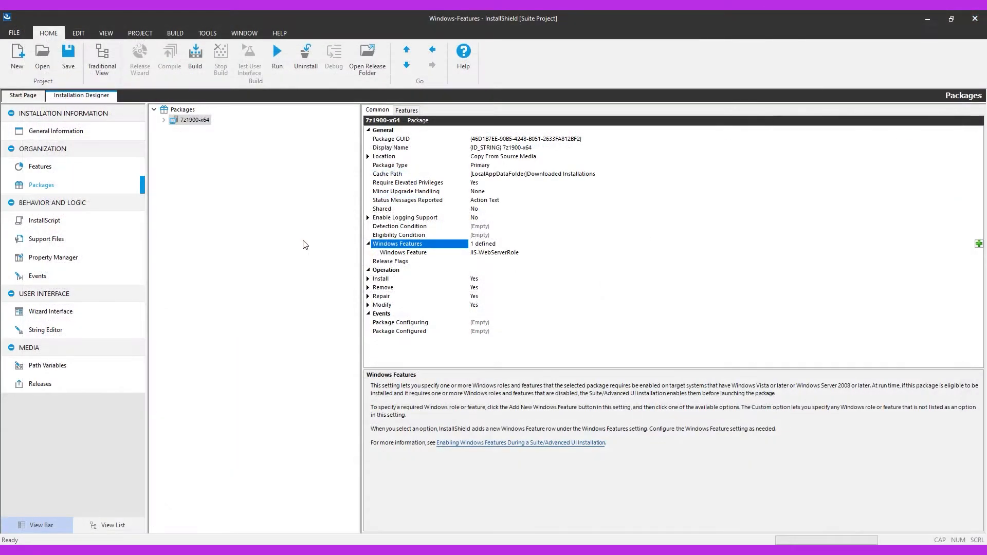
# Build the suite and check whether Internet Information Services is turned on in the Windows Features dialog
pyautogui.click(201, 66)
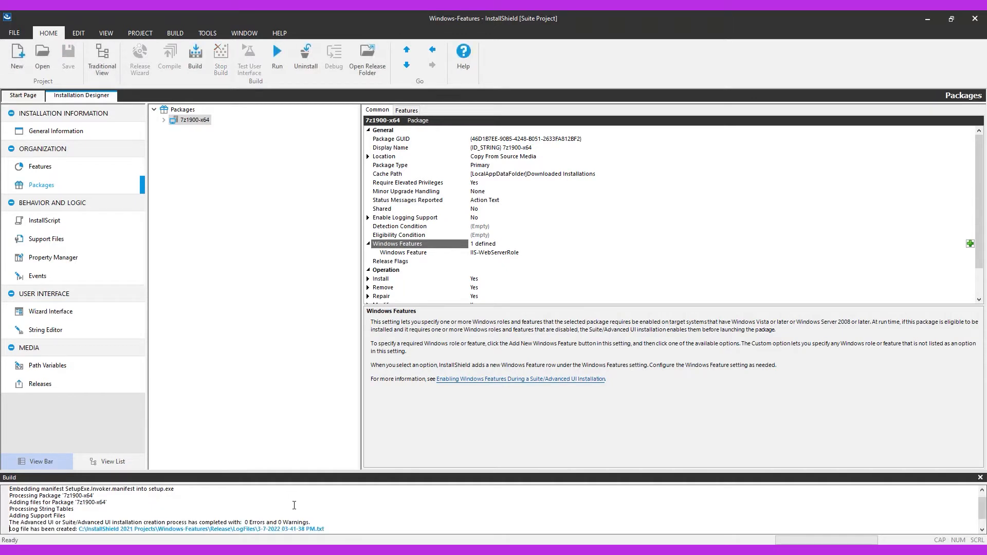
pyautogui.hotkey('alt', 'Tab')
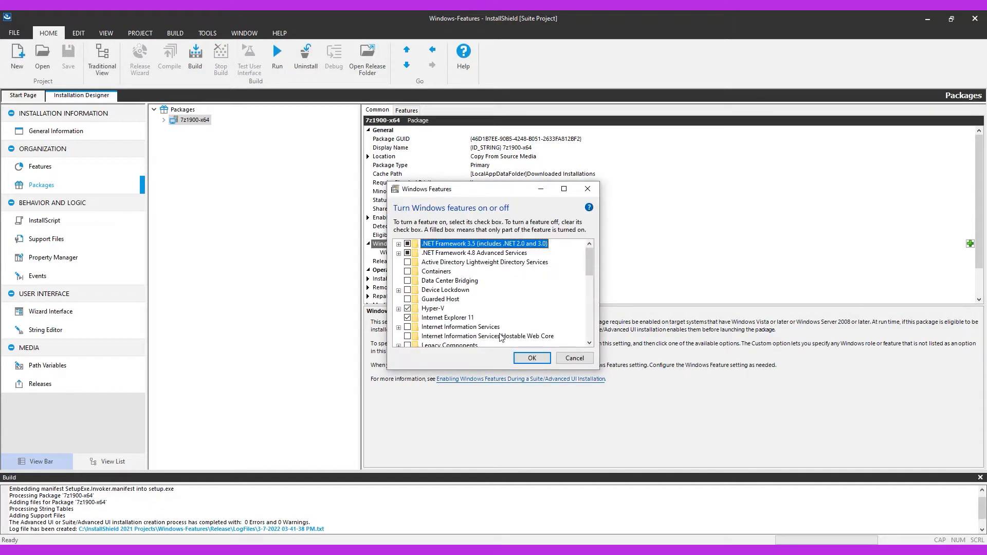
pyautogui.click(473, 329)
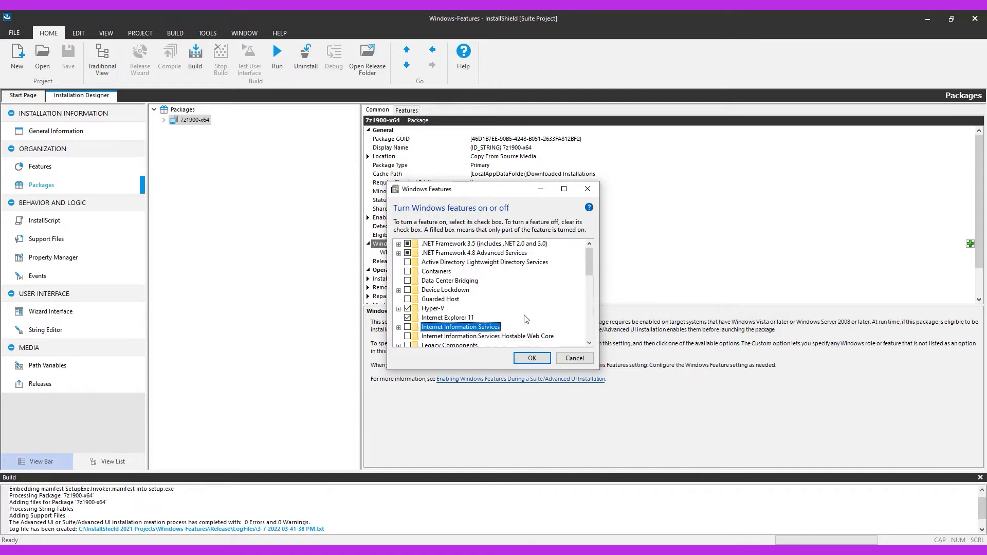
pyautogui.click(532, 358)
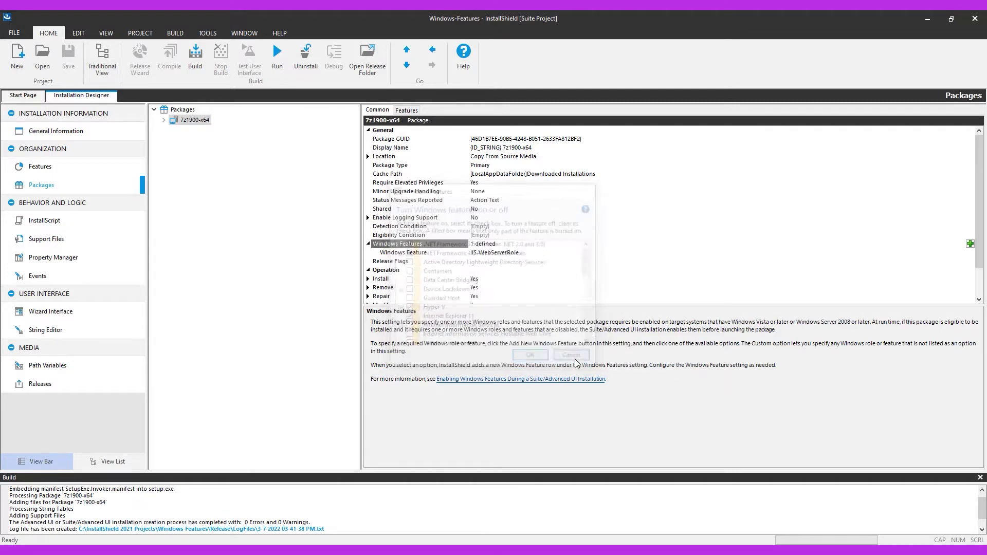
# Run the built suite installer through to the finish with the Complete setup type, and decline the system restart
pyautogui.click(277, 60)
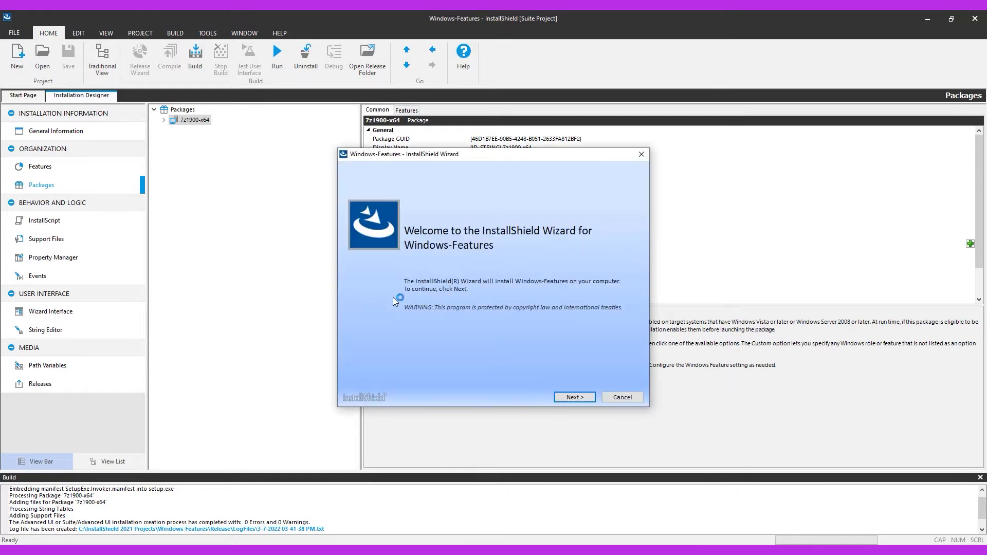
pyautogui.click(565, 396)
pyautogui.click(465, 374)
pyautogui.click(573, 397)
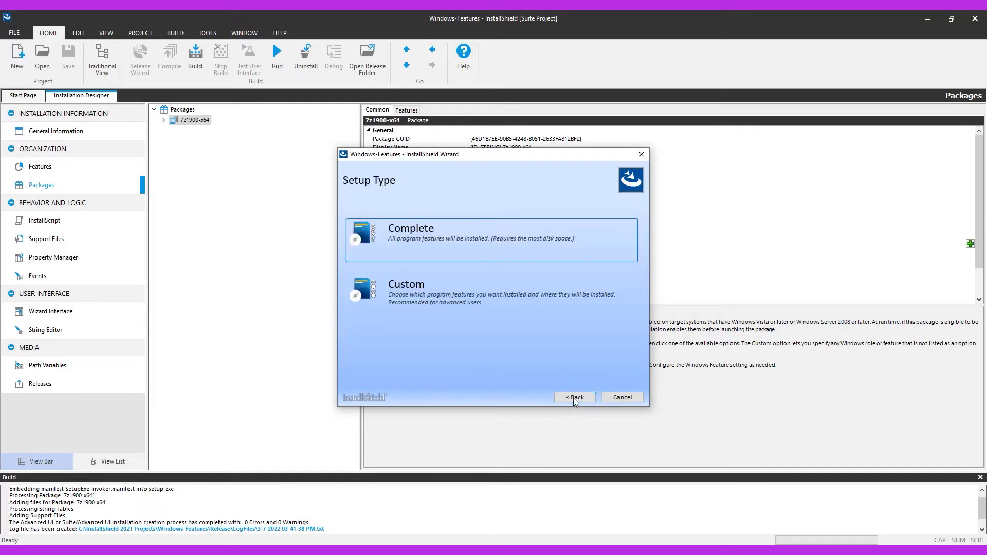
pyautogui.click(445, 239)
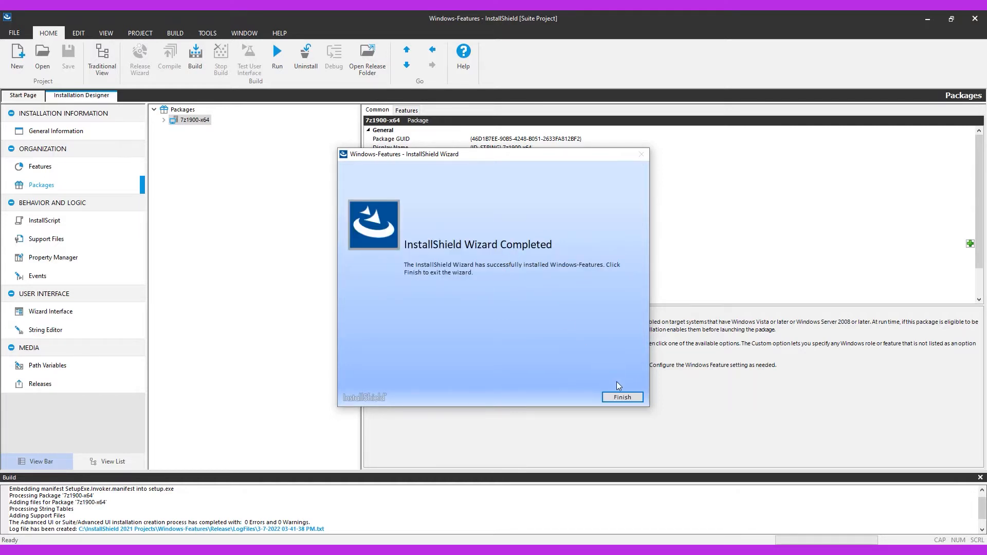
pyautogui.click(616, 398)
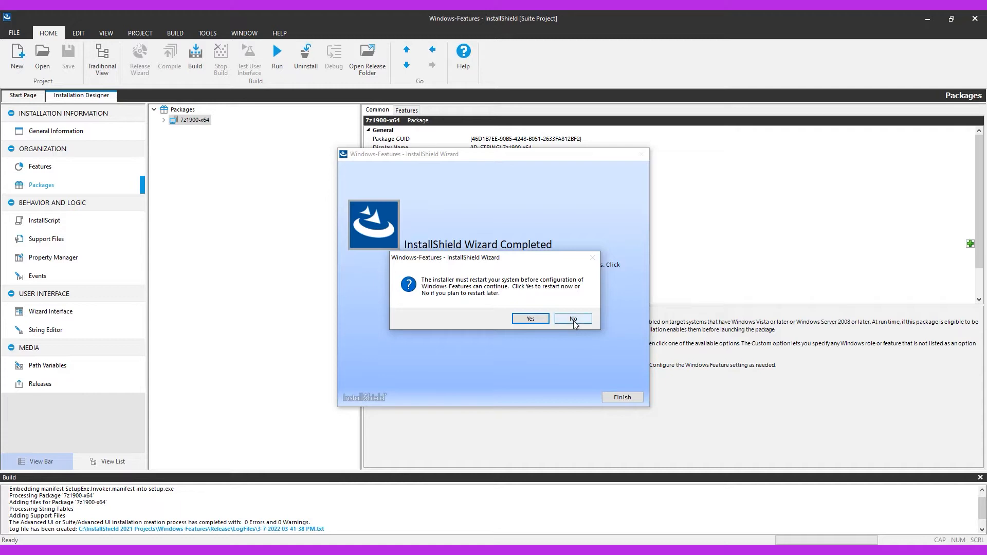
pyautogui.click(573, 319)
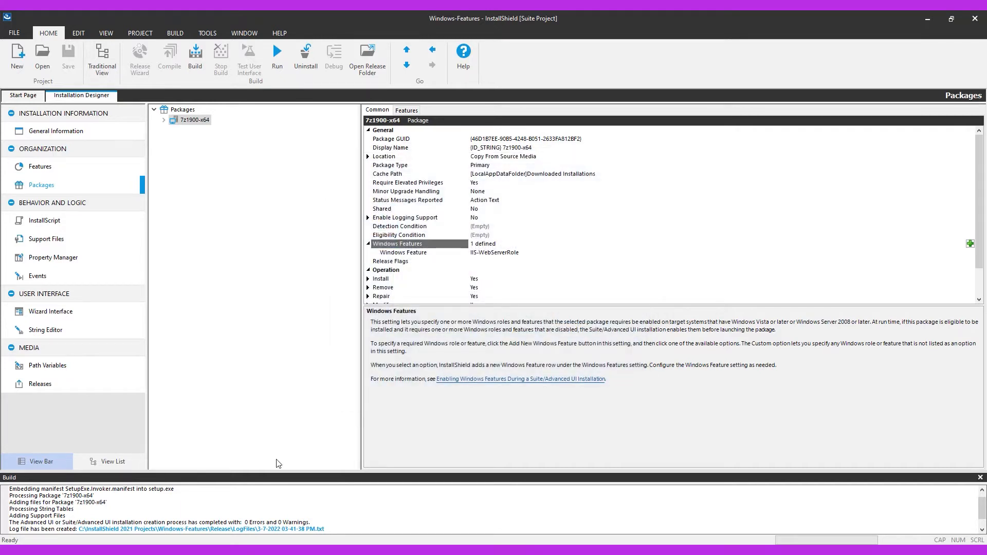
# Switch to Programs and Features and check the Internet Information Services entry under the Windows features
pyautogui.click(216, 550)
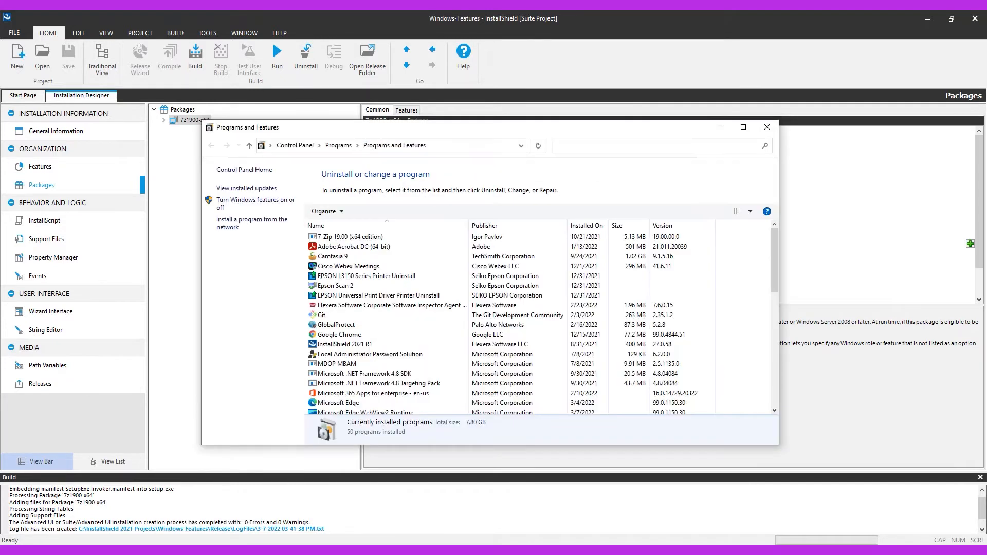
pyautogui.click(224, 205)
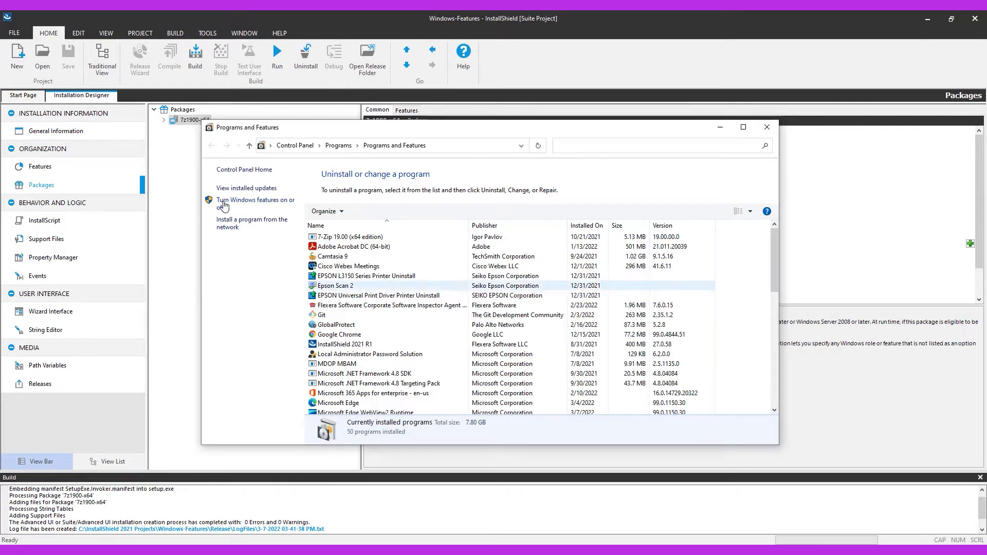
pyautogui.click(468, 327)
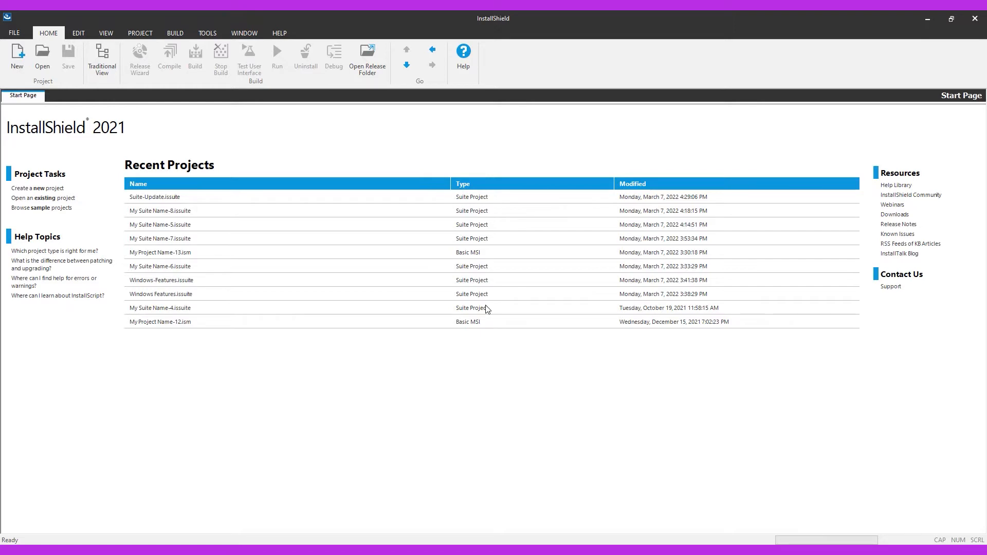
# Open the recent project Suite-Update.issuite and show its packages
pyautogui.click(161, 199)
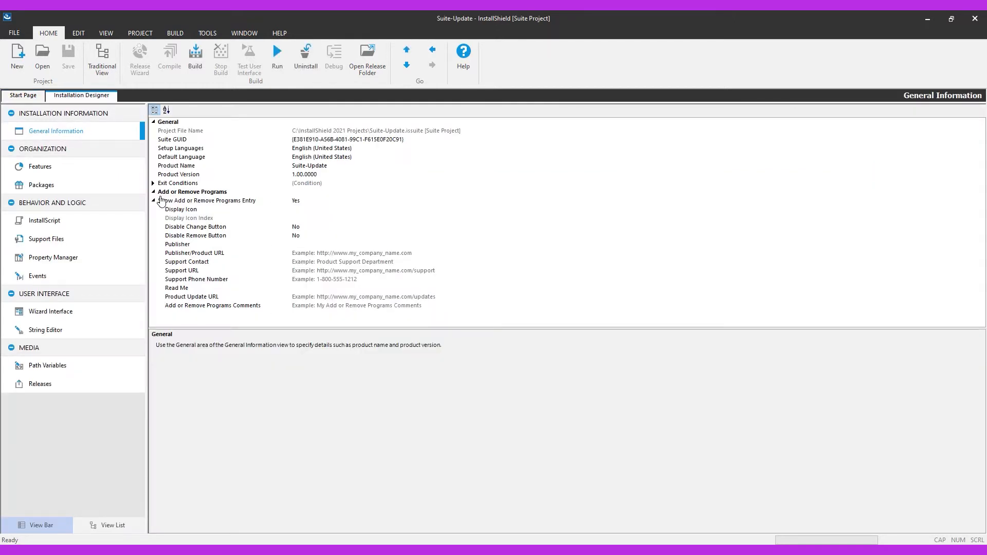
pyautogui.click(89, 198)
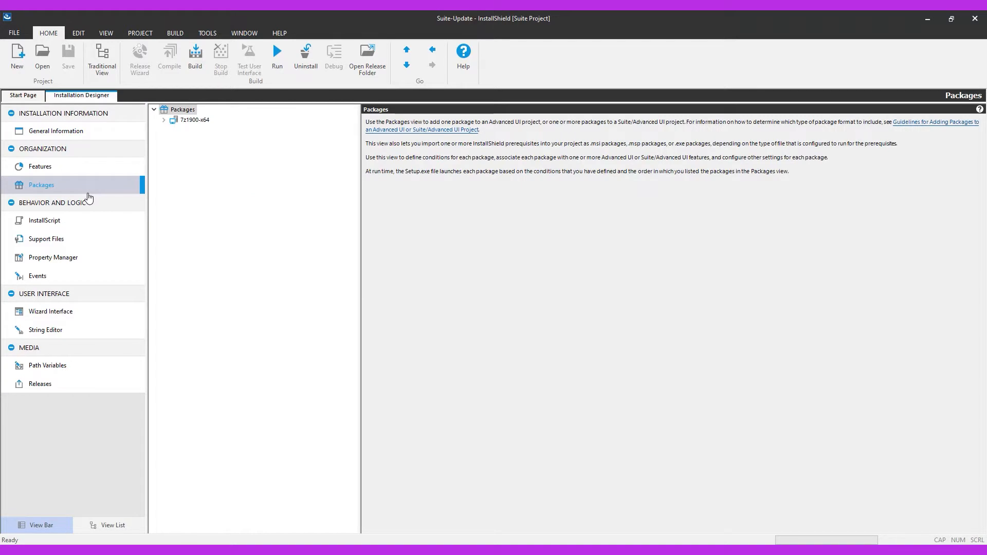
# Open the signing settings of the release in the Suite-Update project
pyautogui.click(78, 384)
pyautogui.click(186, 121)
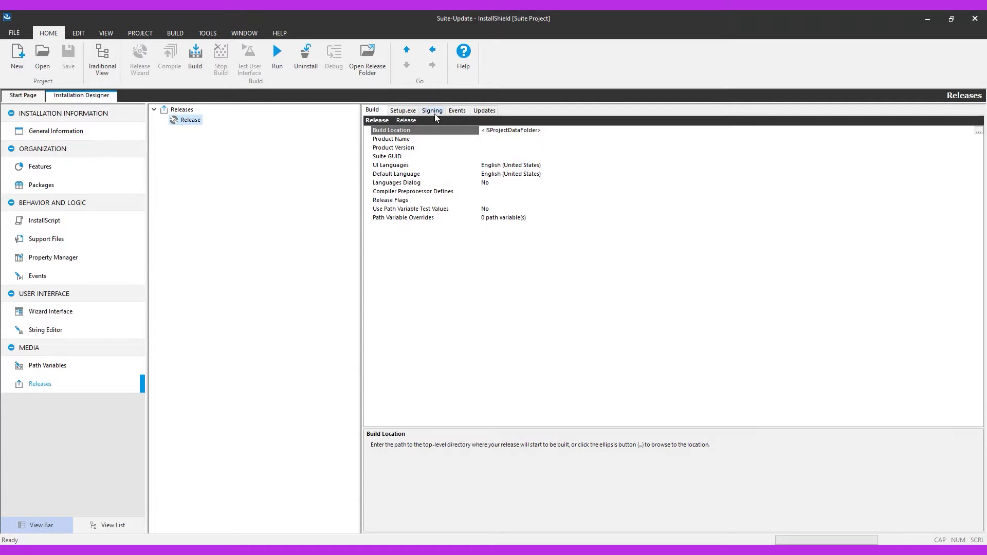
pyautogui.click(434, 113)
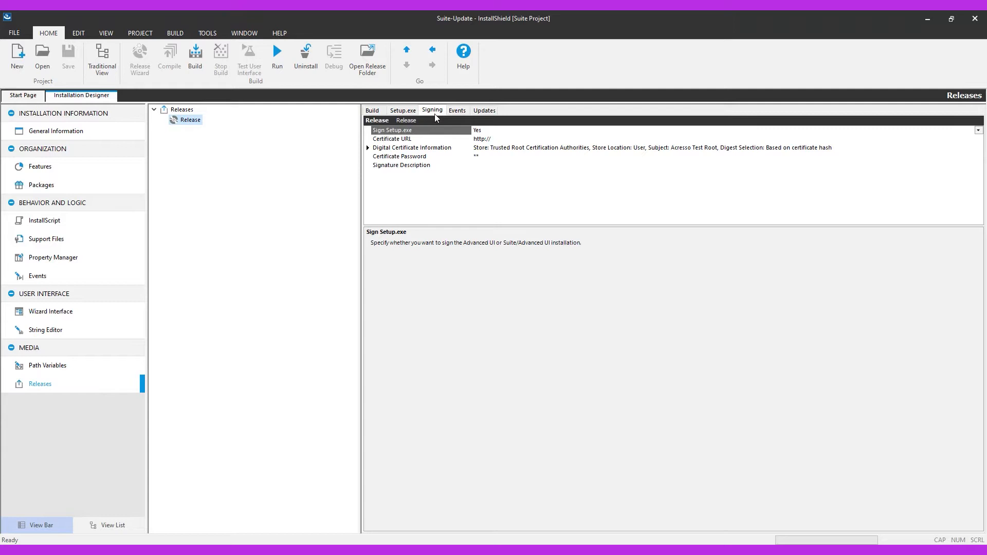
# Review the release's update settings: Enable Updates, the Prompt User option, its prompt message and the Update URL
pyautogui.click(490, 113)
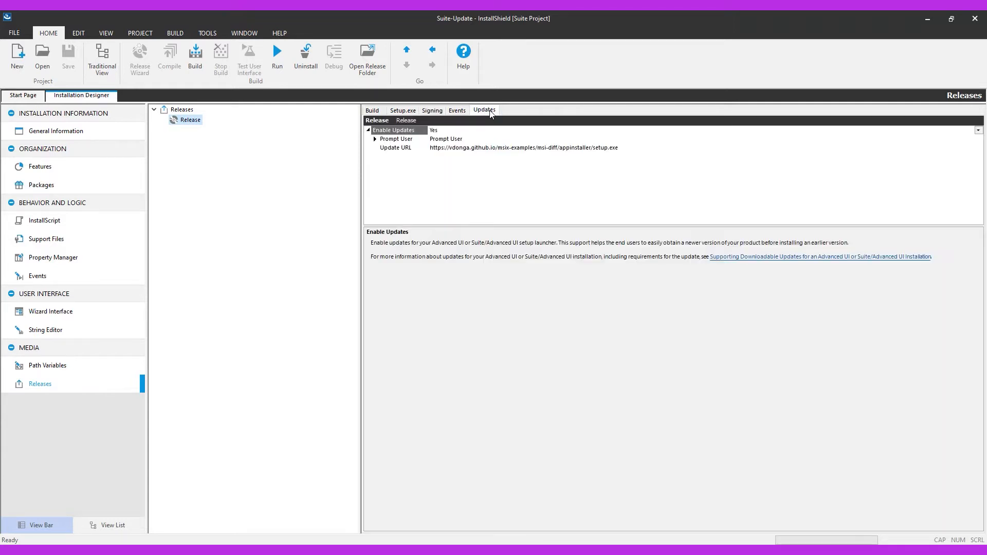
pyautogui.click(441, 132)
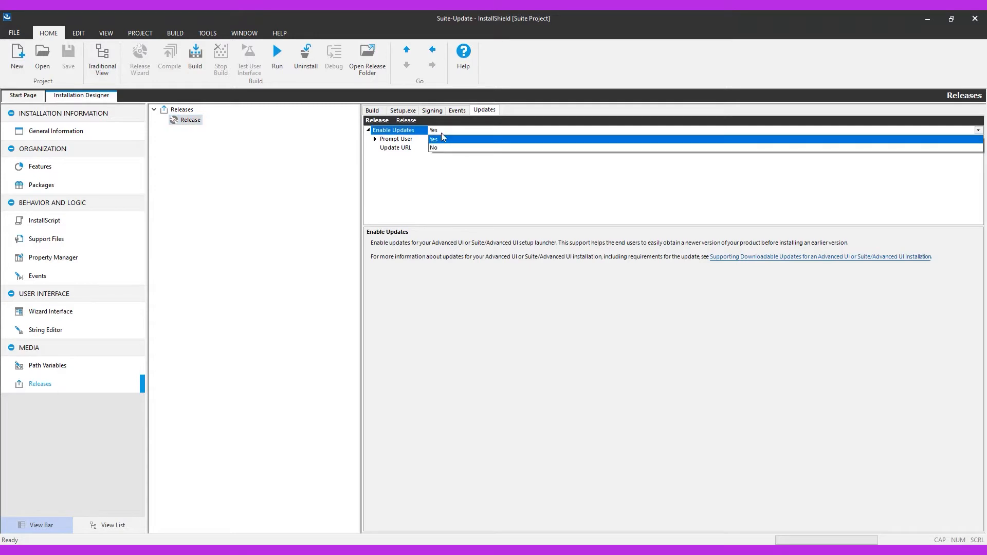
pyautogui.click(441, 132)
pyautogui.click(375, 139)
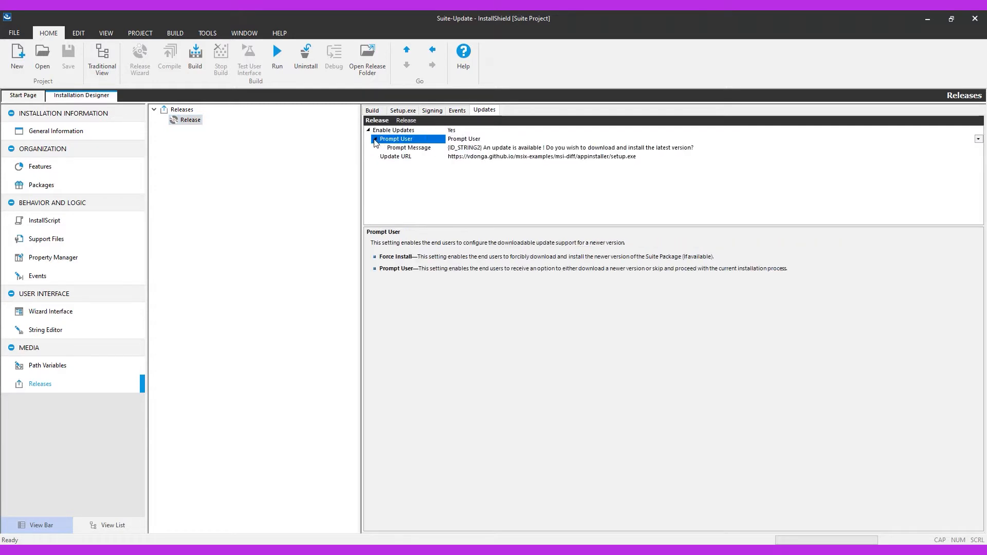
pyautogui.click(469, 141)
pyautogui.click(469, 141)
pyautogui.click(473, 149)
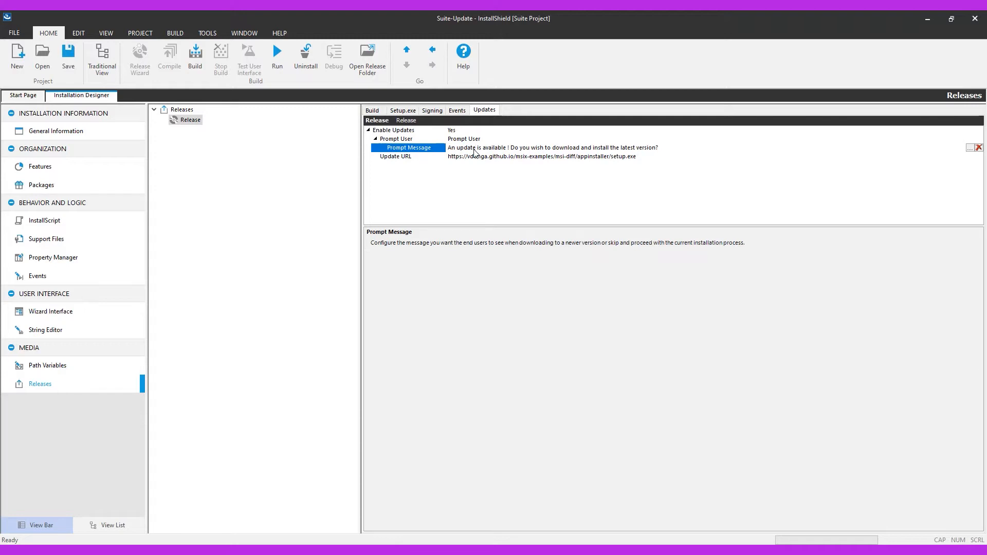
pyautogui.click(432, 160)
# Save the Suite-Update project and build its release
pyautogui.hotkey('ctrl', 's')
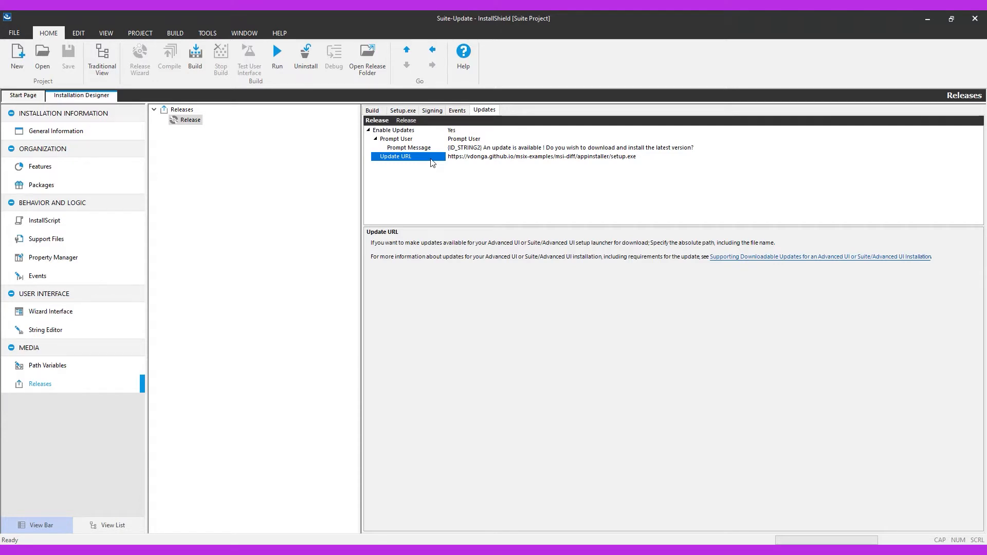
pyautogui.click(196, 63)
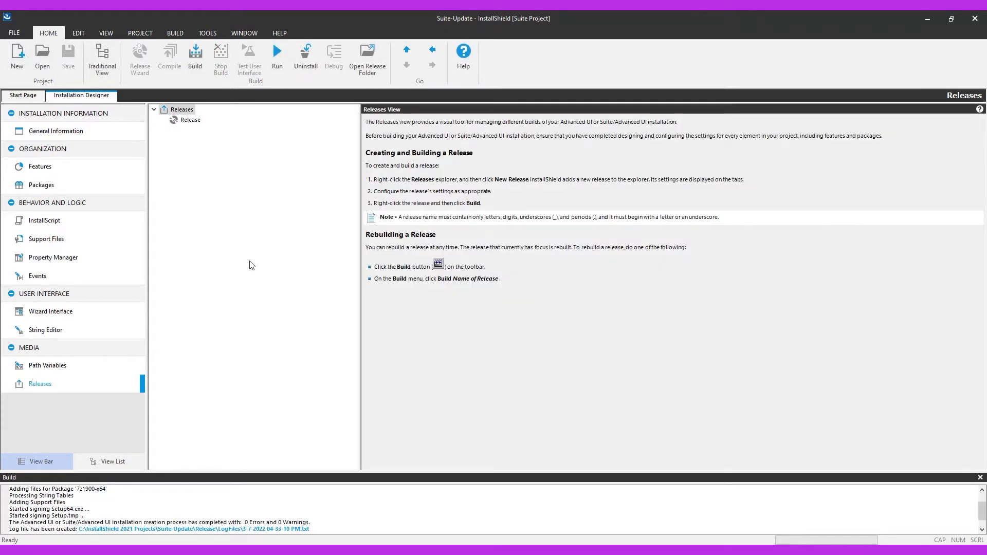
# Open isupdate.xml from the UpdateMetadata folder of the built release in Notepad
pyautogui.click(365, 69)
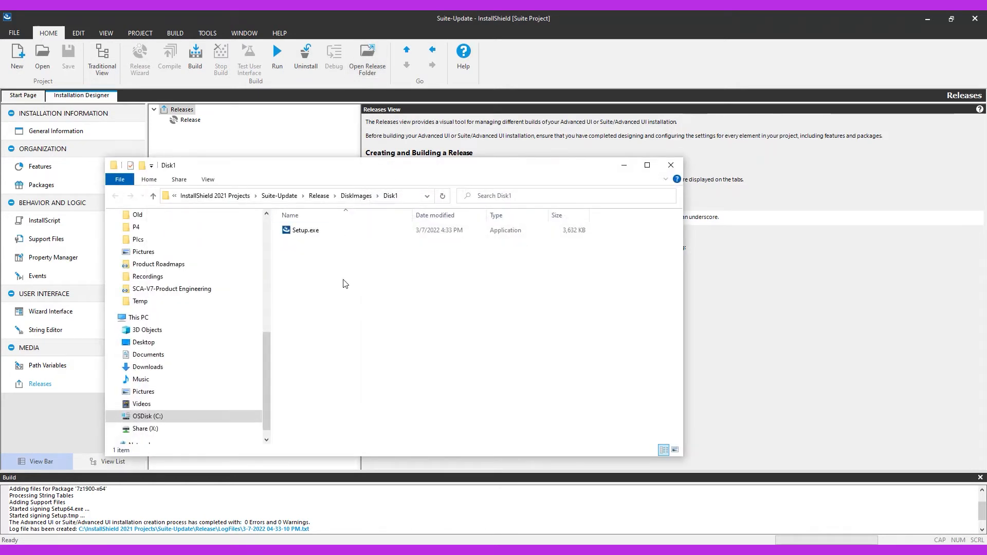
pyautogui.click(319, 196)
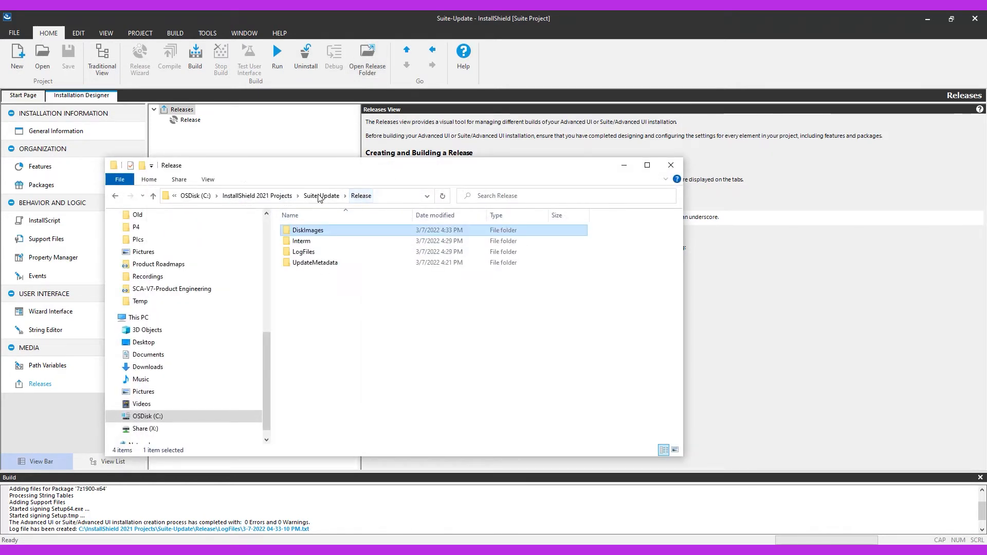
pyautogui.click(312, 265)
pyautogui.doubleClick(312, 264)
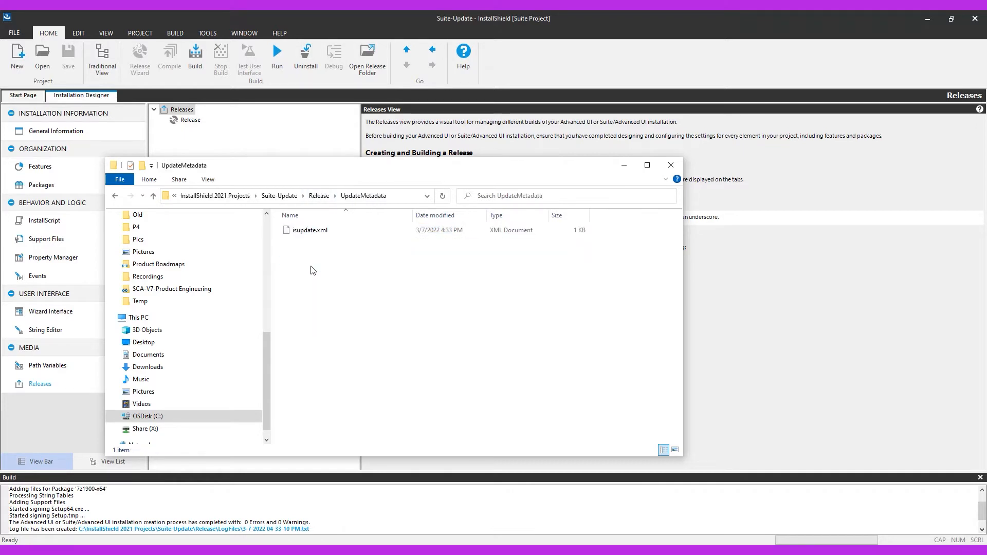
pyautogui.rightClick(294, 234)
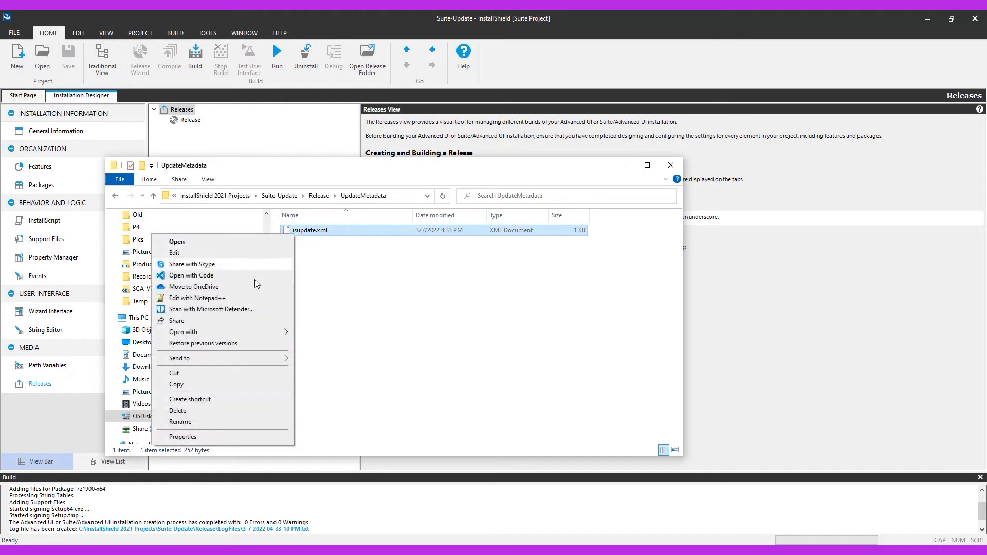
pyautogui.moveTo(244, 333)
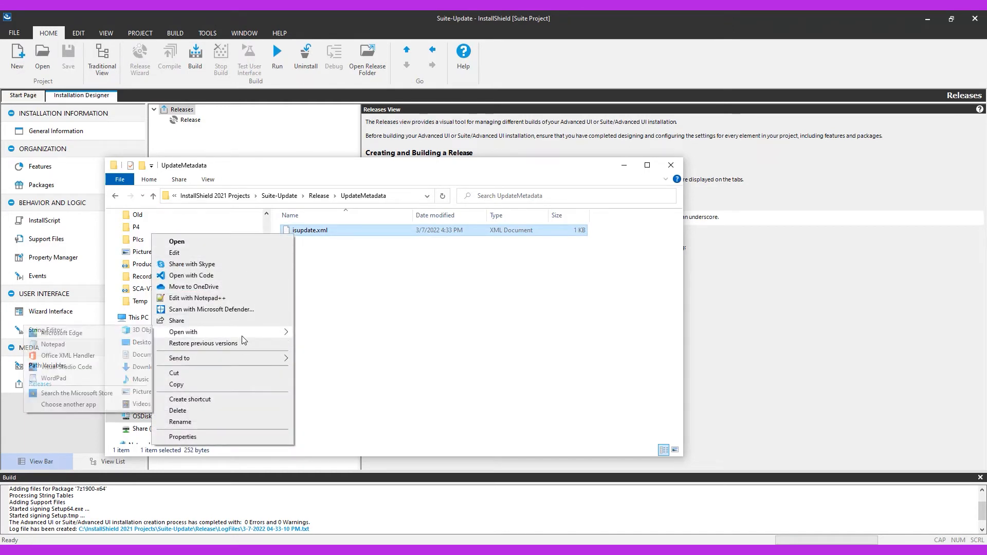
pyautogui.click(103, 344)
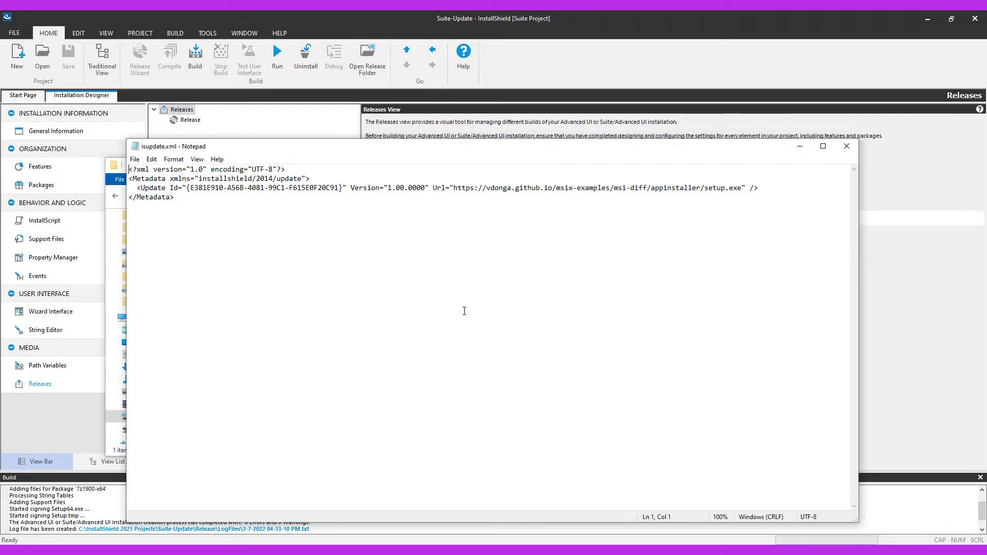
# Inspect the setup.exe download URL in isupdate.xml and close Notepad
pyautogui.moveTo(743, 187); pyautogui.dragTo(717, 189)
pyautogui.click(717, 189)
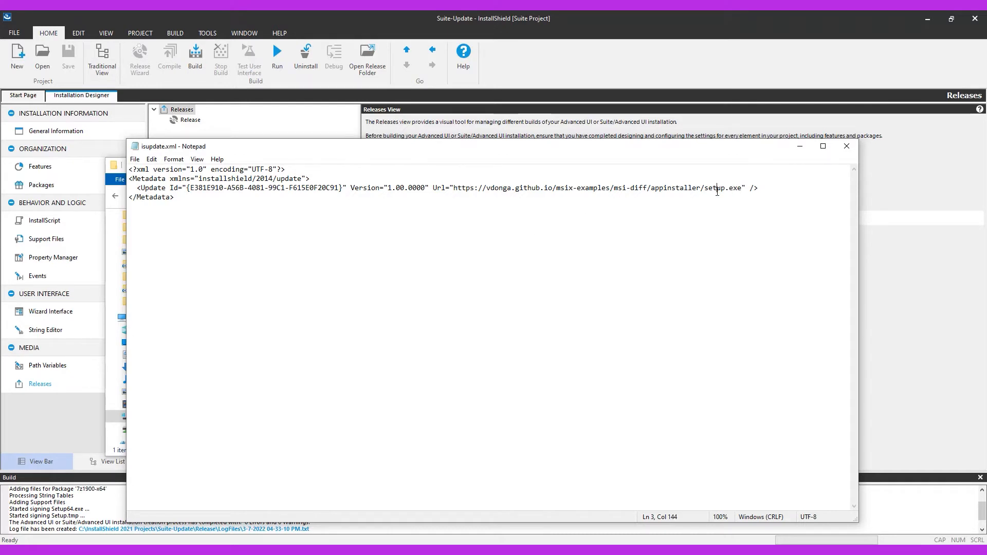
pyautogui.click(849, 145)
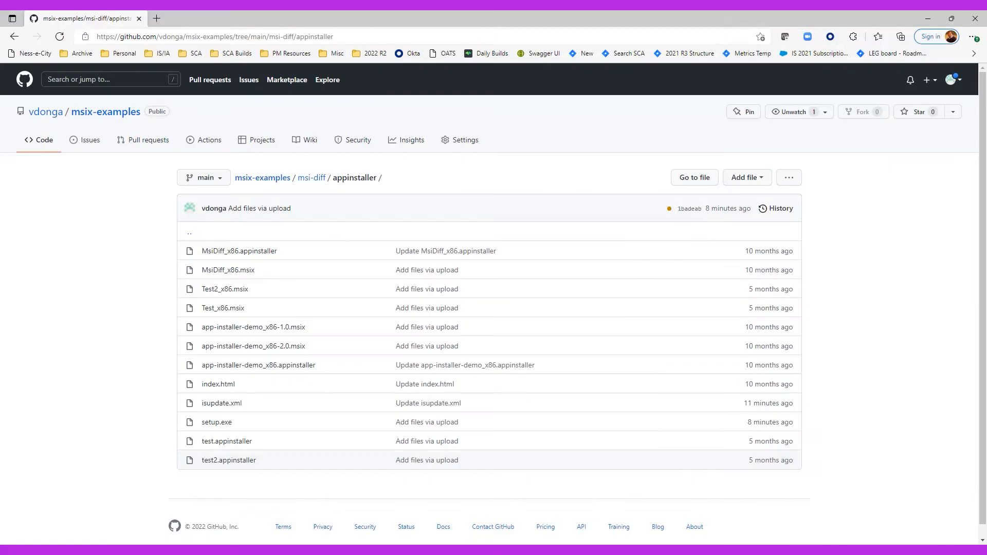
# Open isupdate.xml in the GitHub appinstaller folder and compare its update Id with the Suite GUID in InstallShield's General Information
pyautogui.click(222, 403)
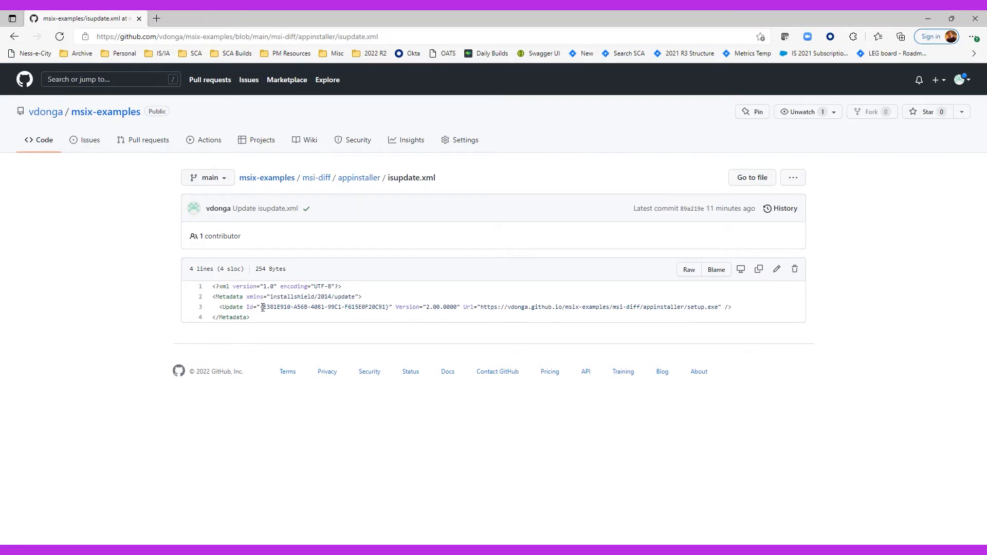
pyautogui.moveTo(262, 307); pyautogui.dragTo(390, 307)
pyautogui.click(121, 550)
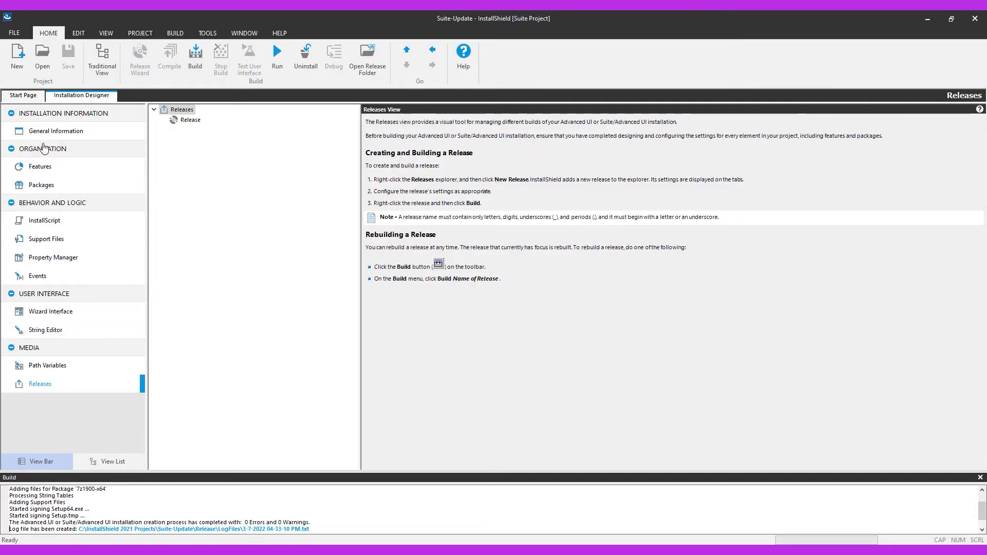
pyautogui.click(57, 132)
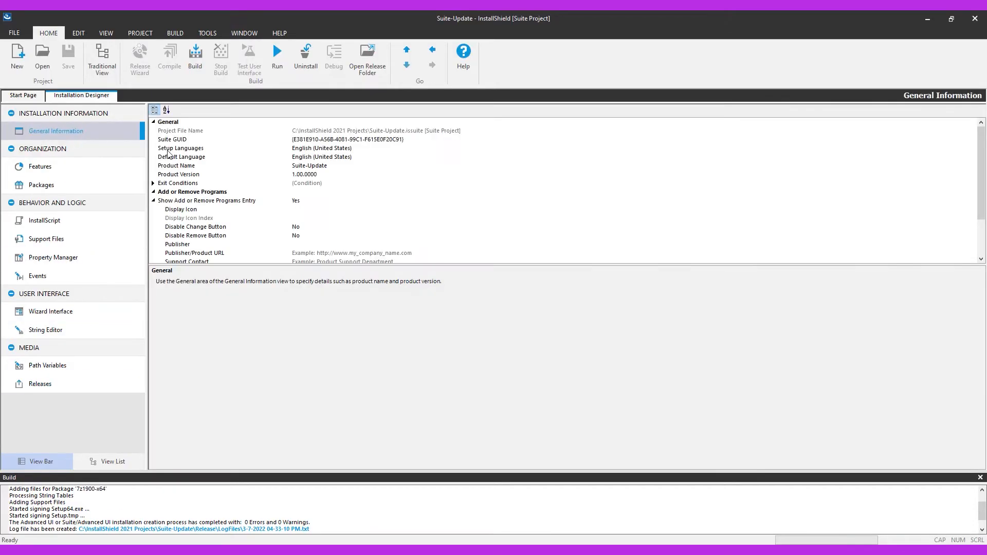
pyautogui.click(402, 140)
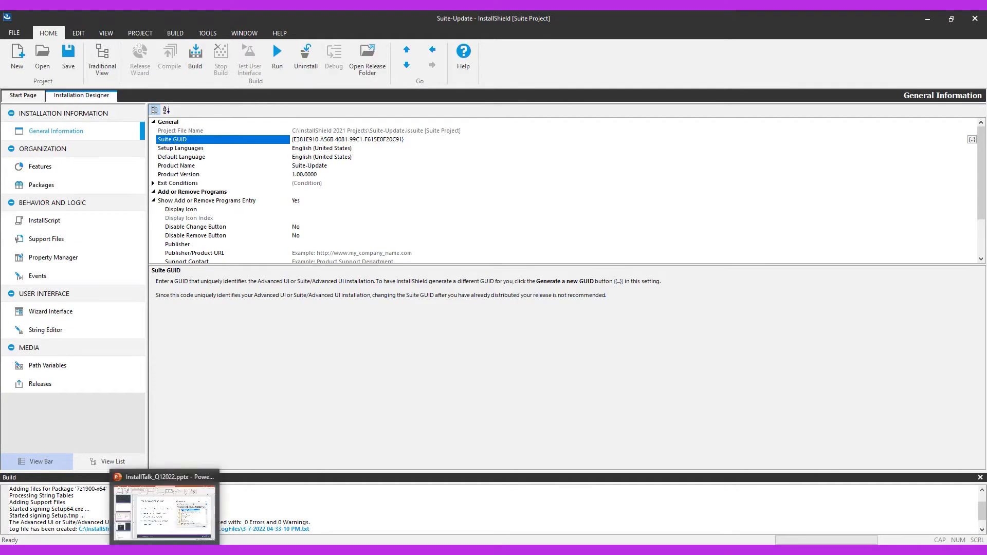
# Switch to the hosted isupdate.xml in the browser, examine its version and URL, and compare the version with the InstallShield project's product version
pyautogui.click(114, 550)
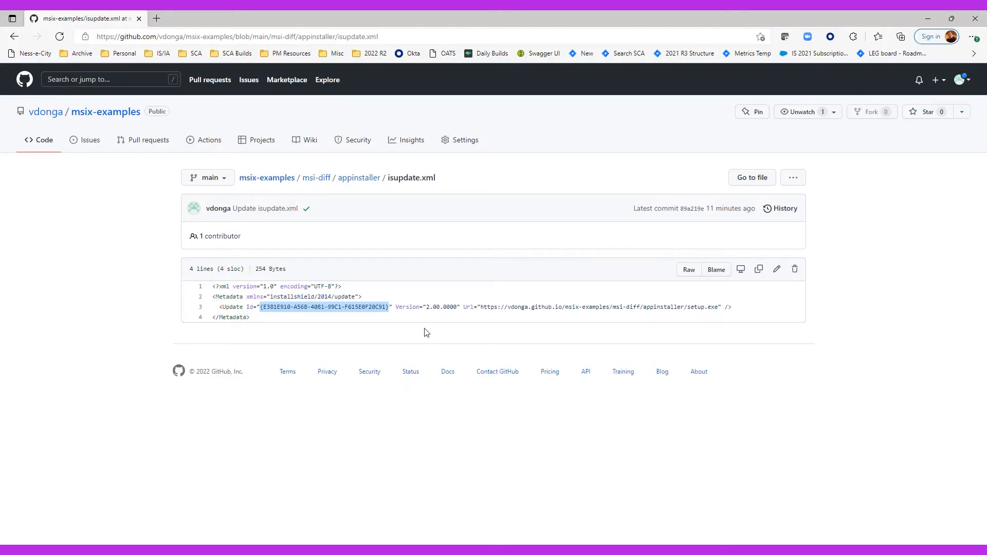
pyautogui.click(427, 307)
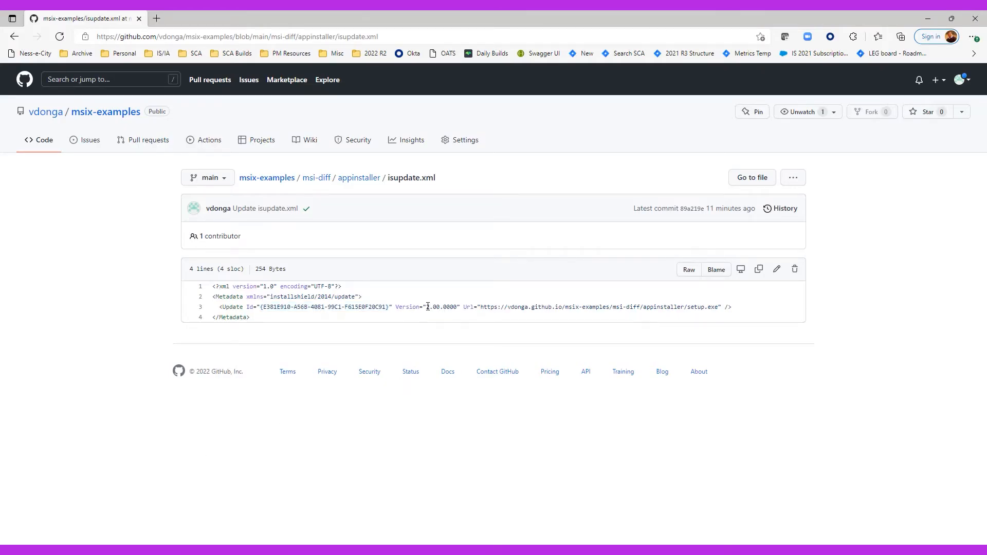
pyautogui.moveTo(519, 308); pyautogui.dragTo(628, 308)
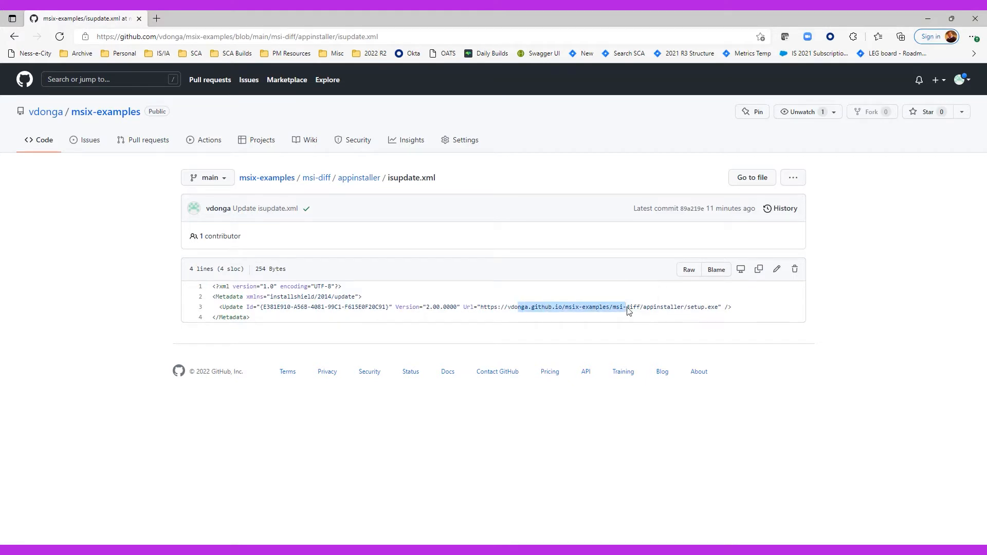
pyautogui.click(626, 308)
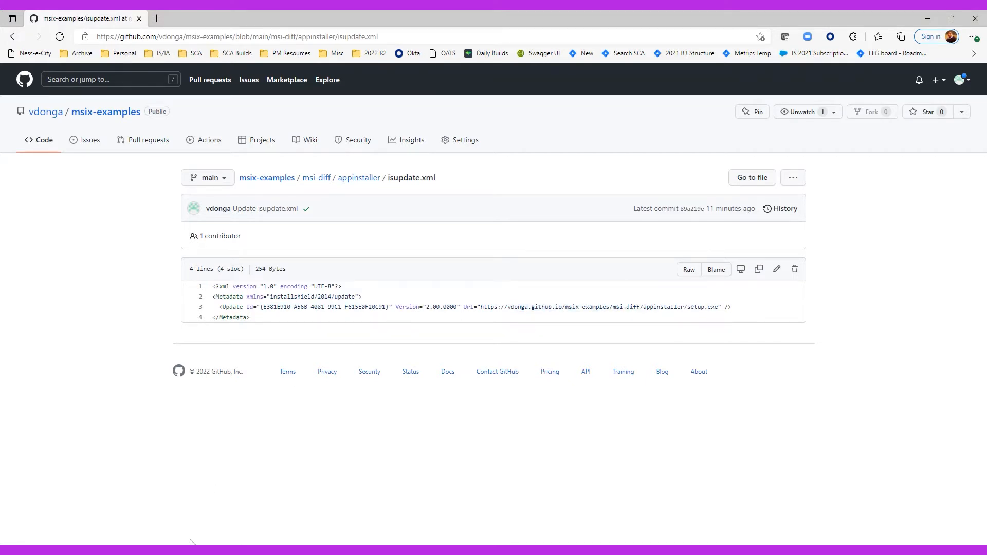
pyautogui.click(189, 517)
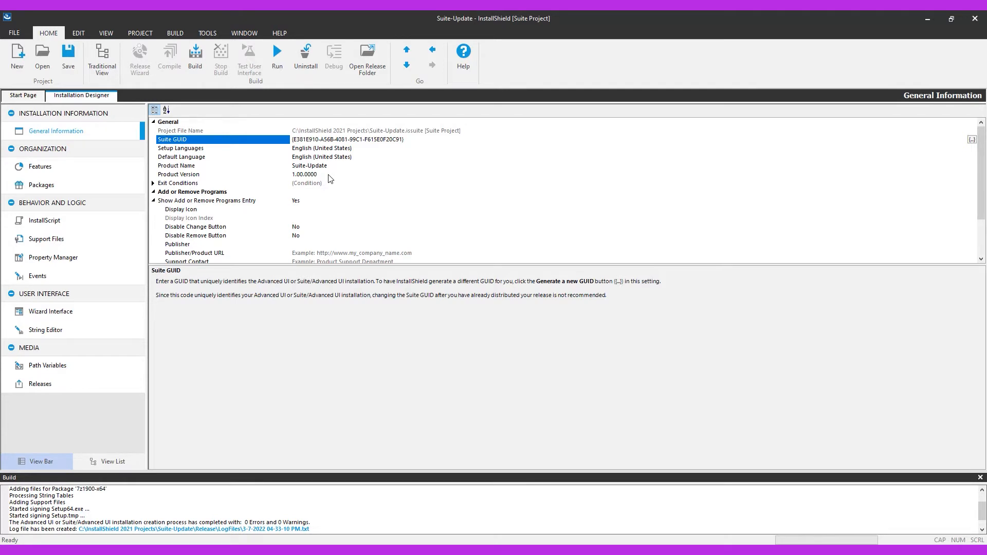
# Show the hosted setup files in the GitHub appinstaller folder, and switch back to InstallShield to view the Product Version setting
pyautogui.moveTo(190, 550)
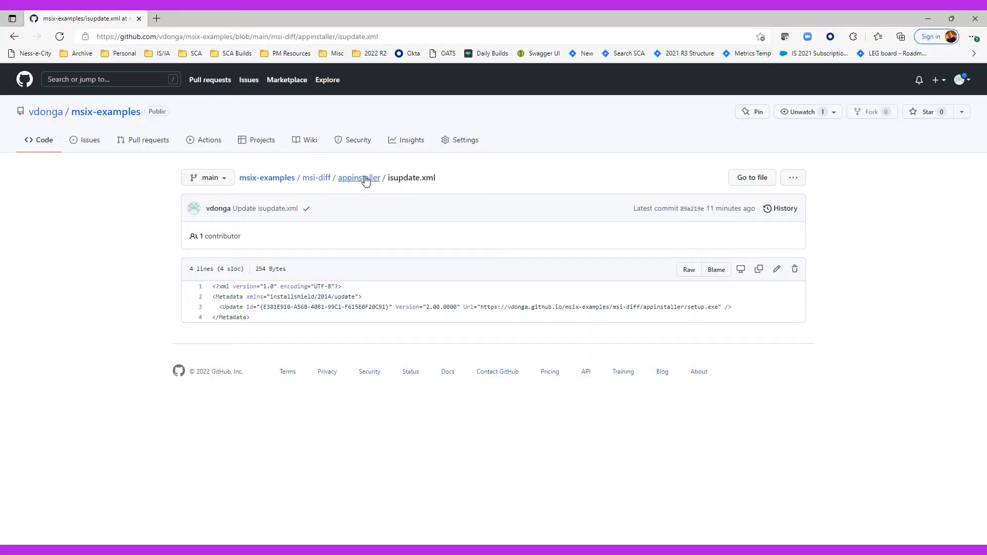
pyautogui.click(366, 179)
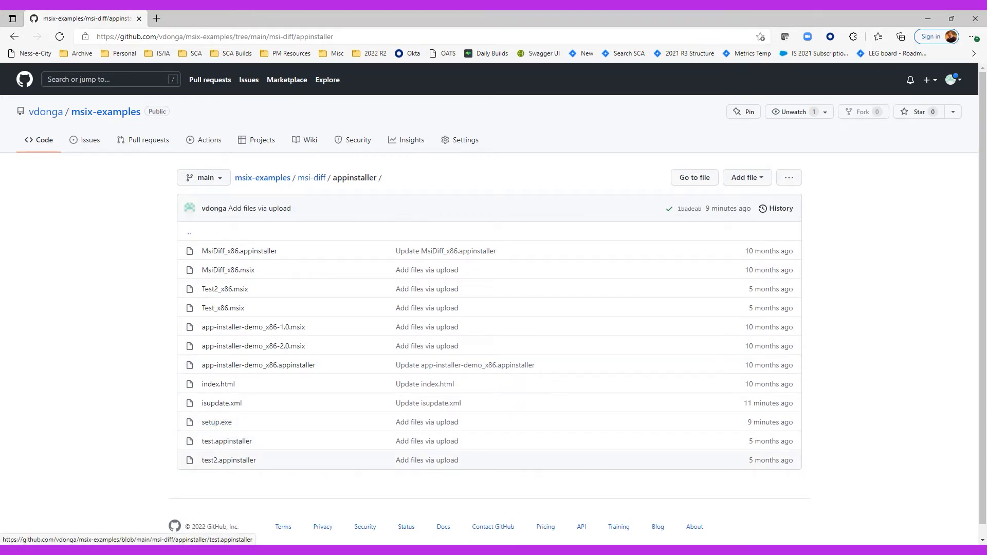
pyautogui.click(191, 505)
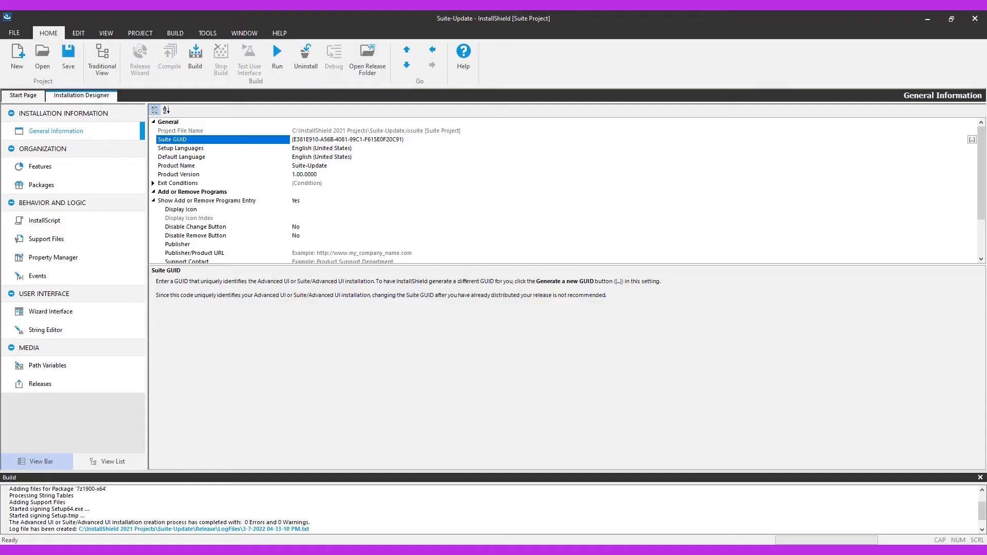
pyautogui.click(185, 174)
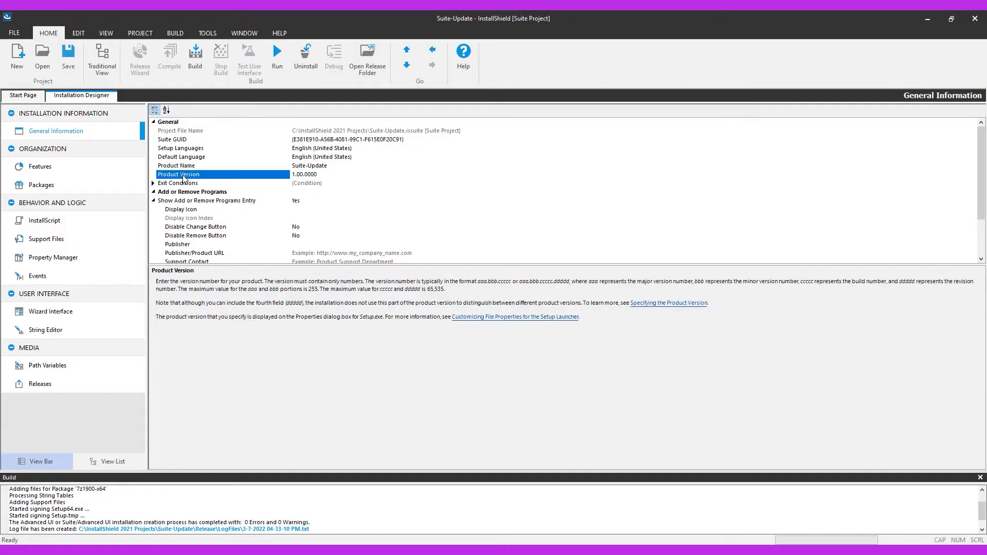
# Run the suite installer, agree to download the latest version, and finish its wizard with the license accepted and the Complete setup type
pyautogui.click(279, 69)
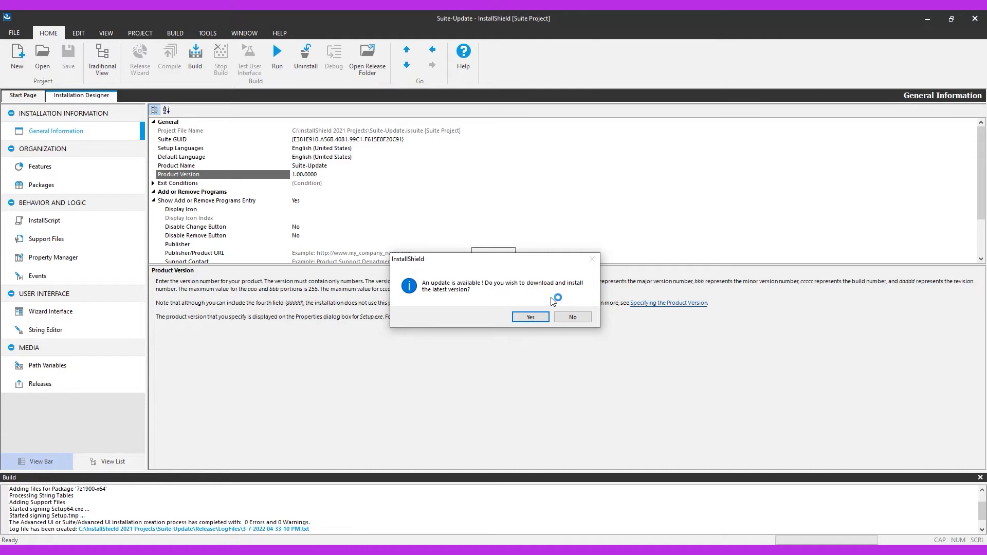
pyautogui.click(532, 317)
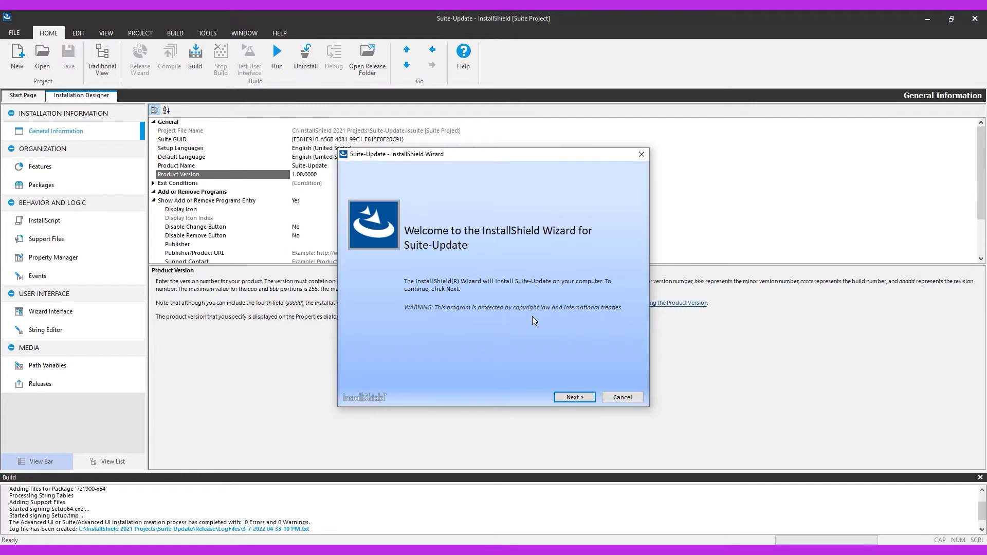
pyautogui.click(574, 397)
pyautogui.click(460, 373)
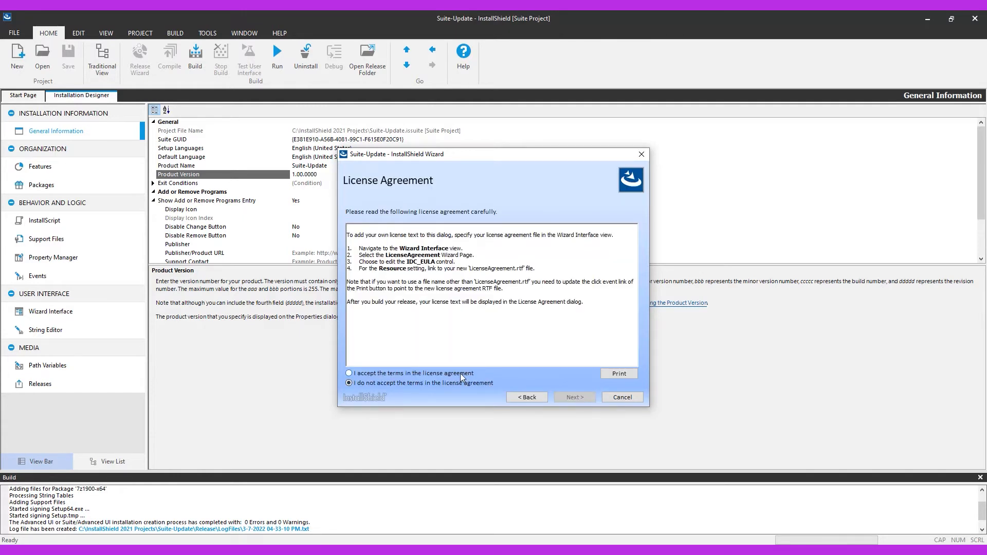
pyautogui.click(584, 400)
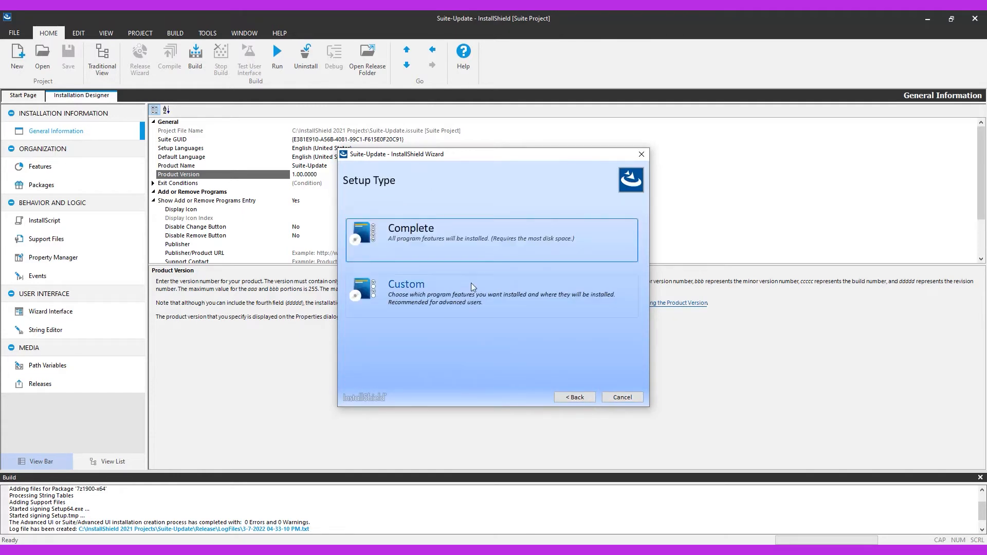
pyautogui.click(421, 224)
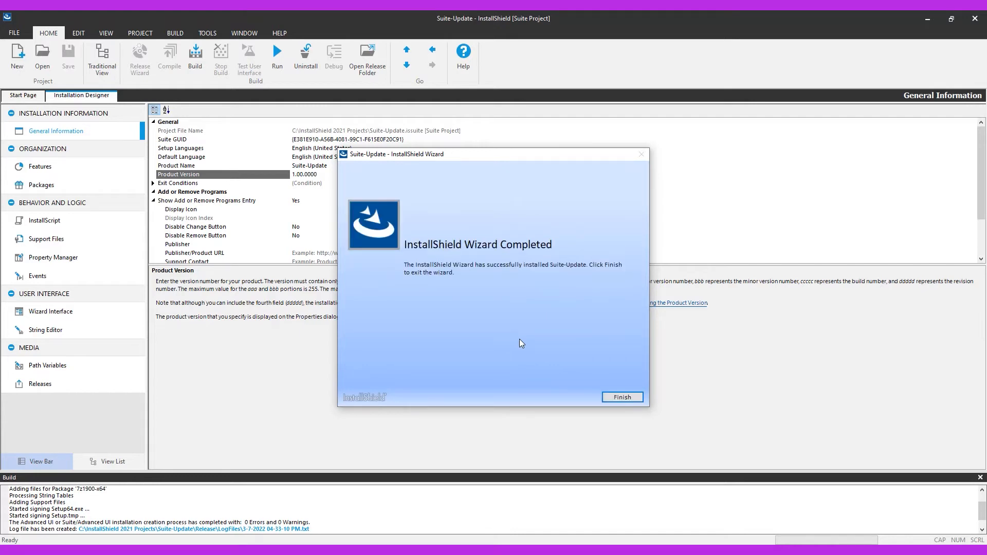
pyautogui.click(622, 398)
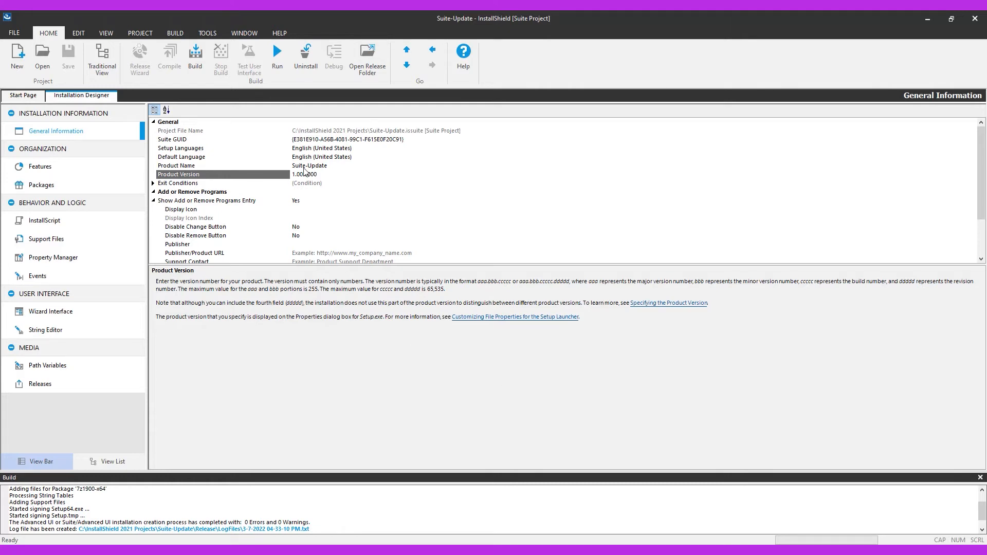
# Run the Suite-Update installer, decline downloading the latest version, and finish its wizard with the license accepted and the Complete setup type
pyautogui.click(281, 69)
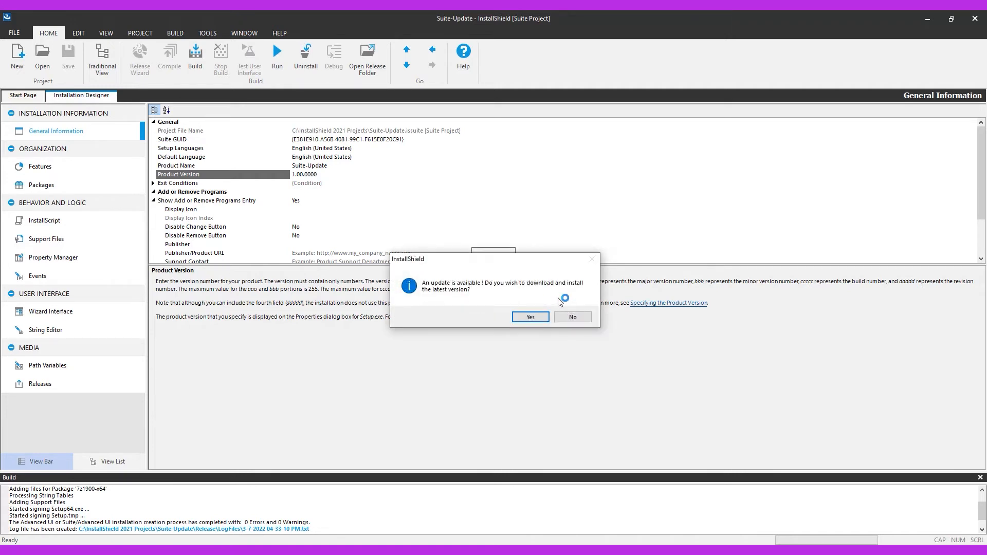
pyautogui.click(570, 317)
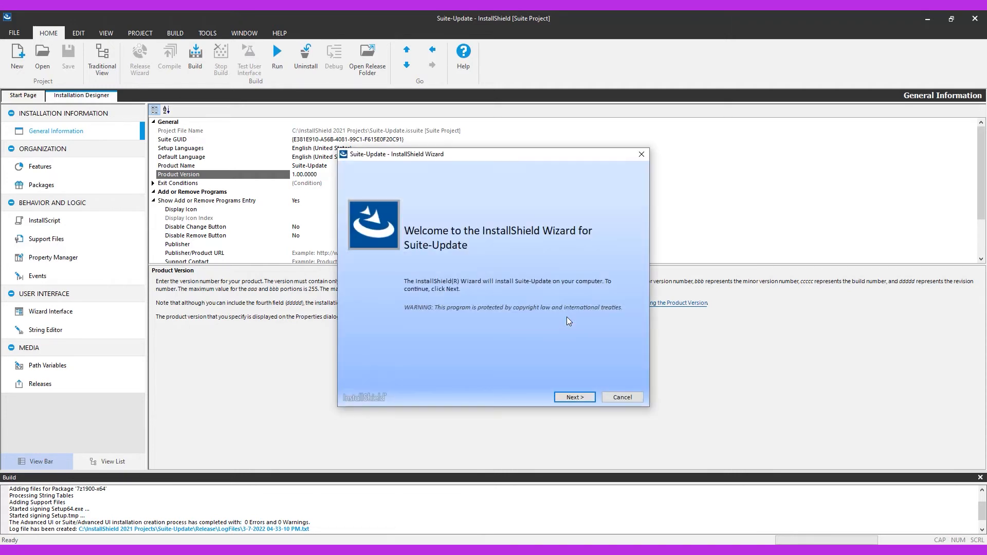
pyautogui.click(572, 398)
pyautogui.click(467, 375)
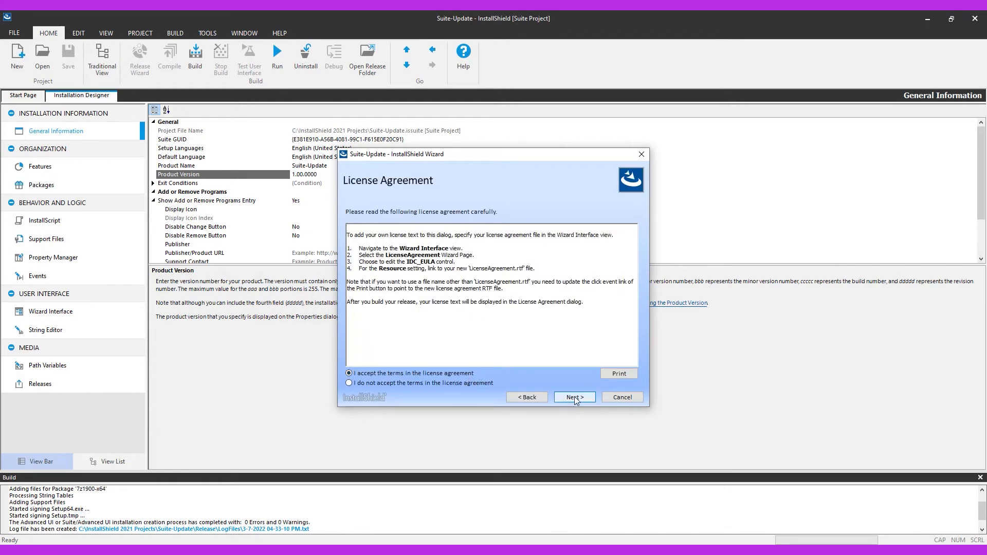
pyautogui.click(575, 397)
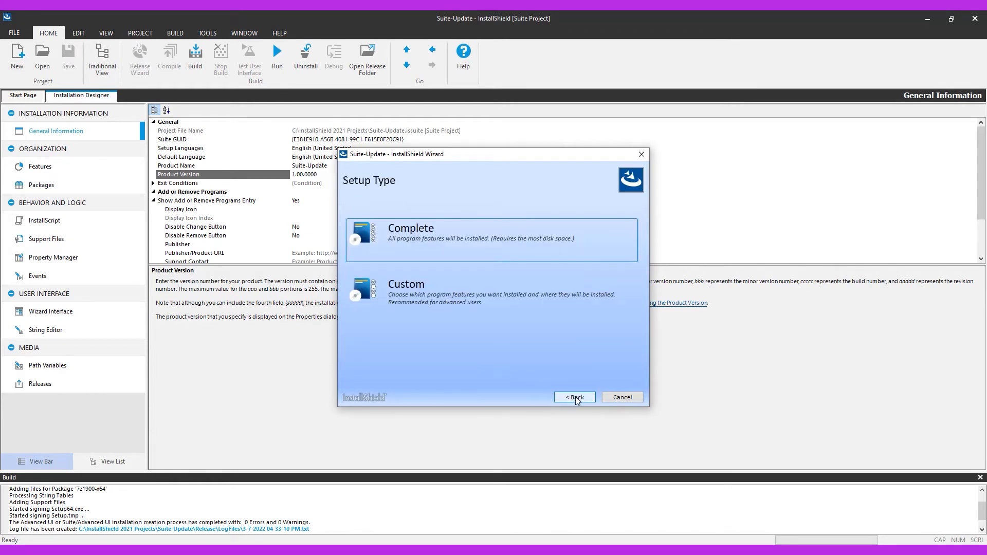
pyautogui.click(459, 244)
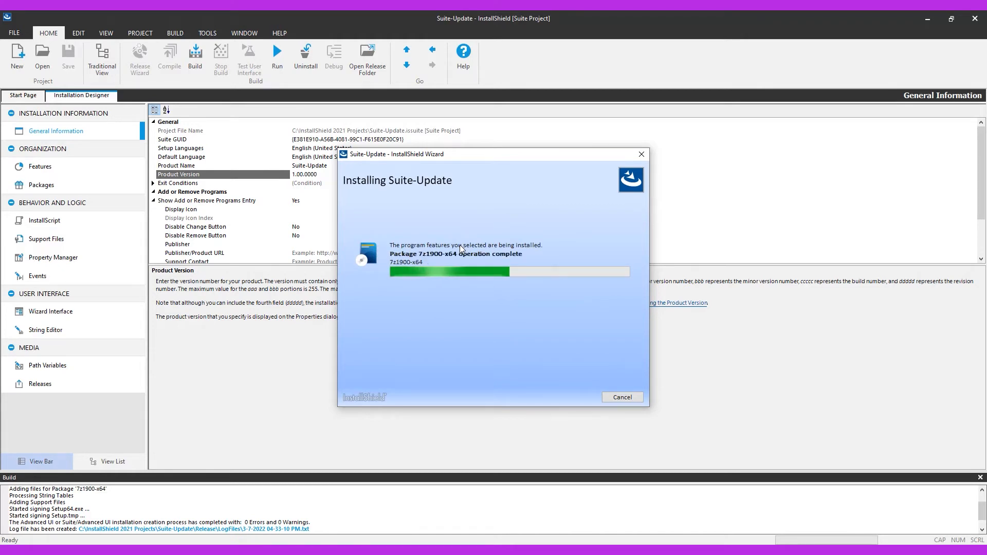
pyautogui.click(619, 399)
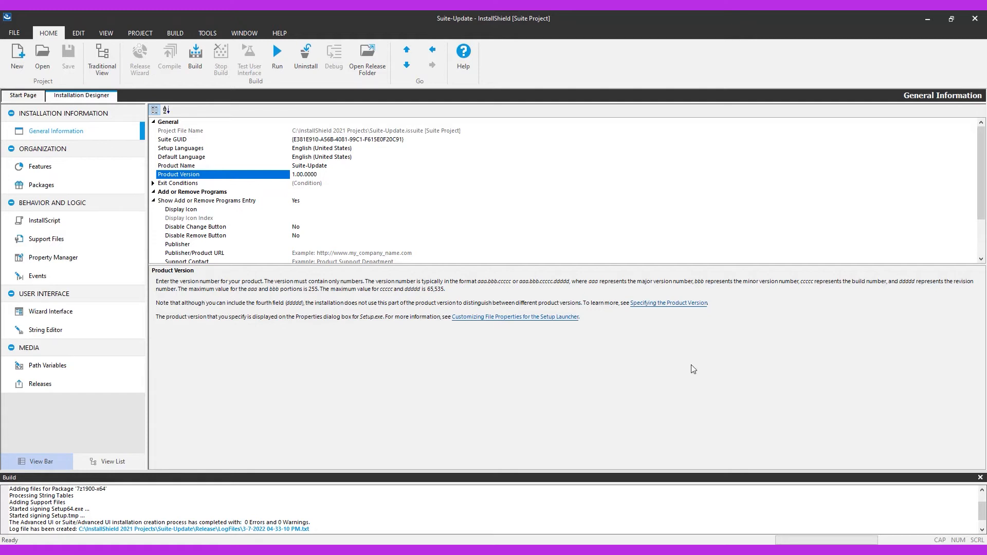
# Rerun the Suite-Update installer, choose Update for version 2.00.0000, and finish the downloaded setup with the license accepted and the Complete setup type
pyautogui.click(283, 73)
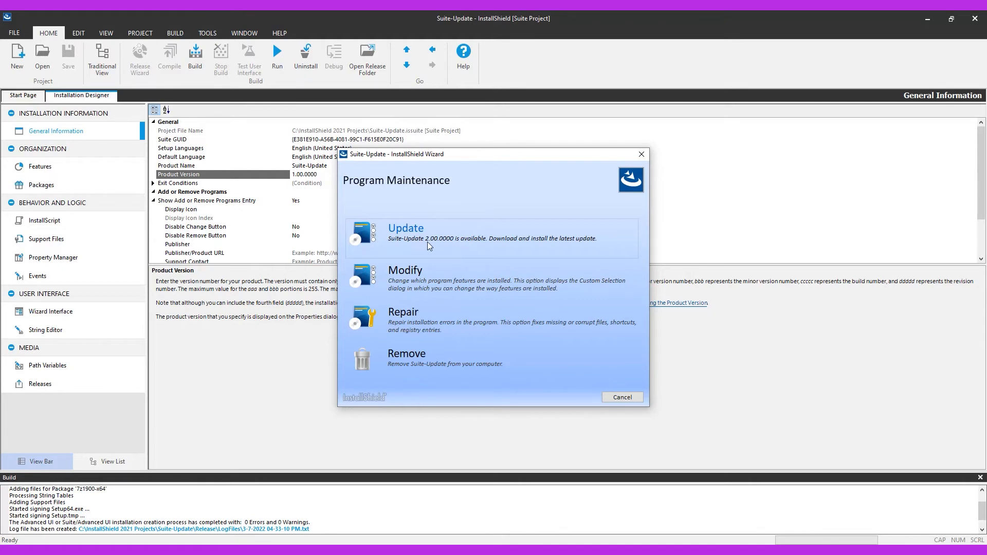
pyautogui.click(474, 246)
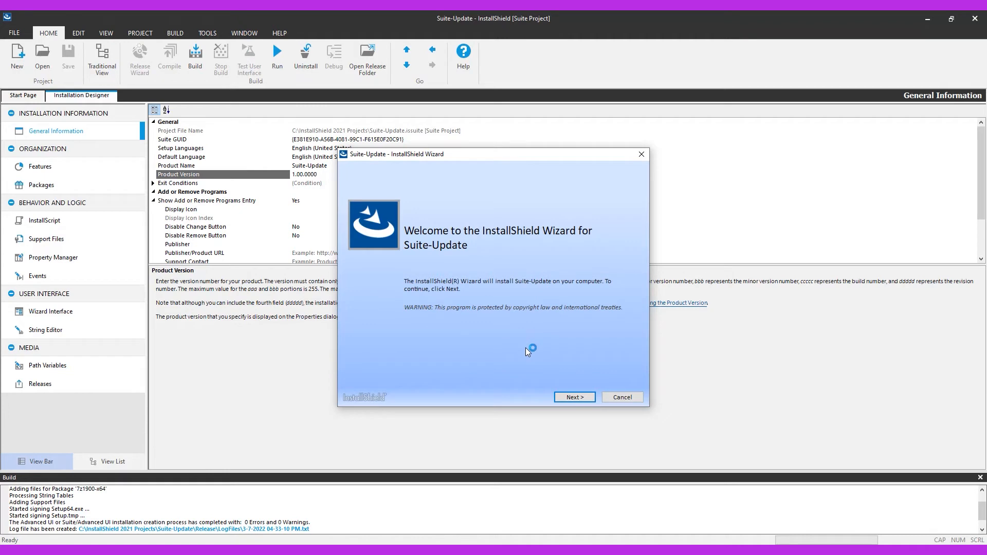
pyautogui.click(567, 397)
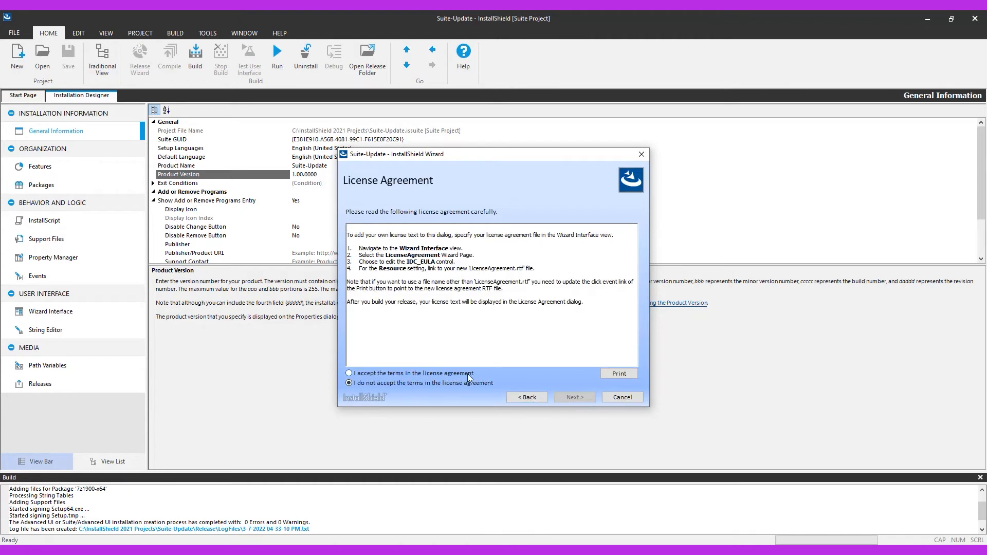
pyautogui.click(460, 374)
pyautogui.click(557, 399)
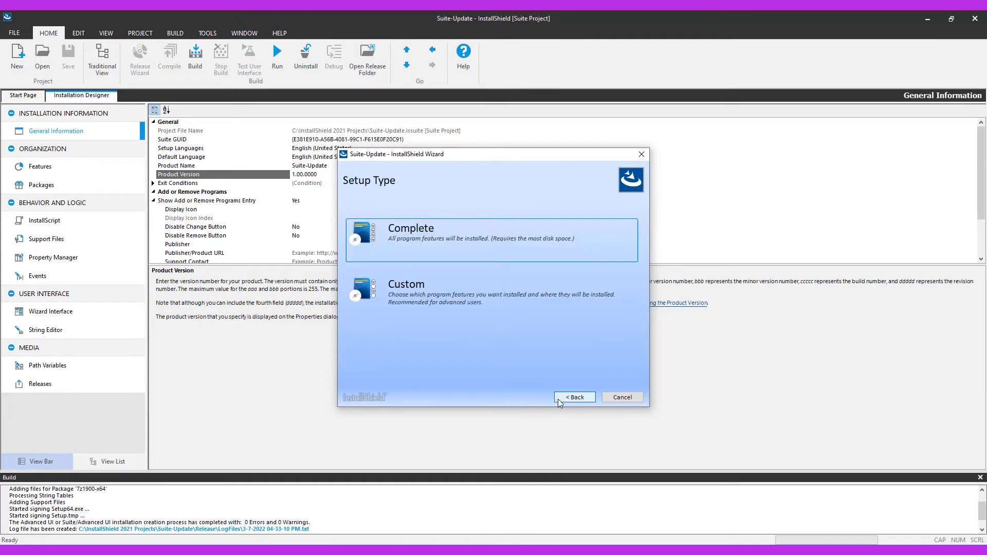
pyautogui.click(435, 251)
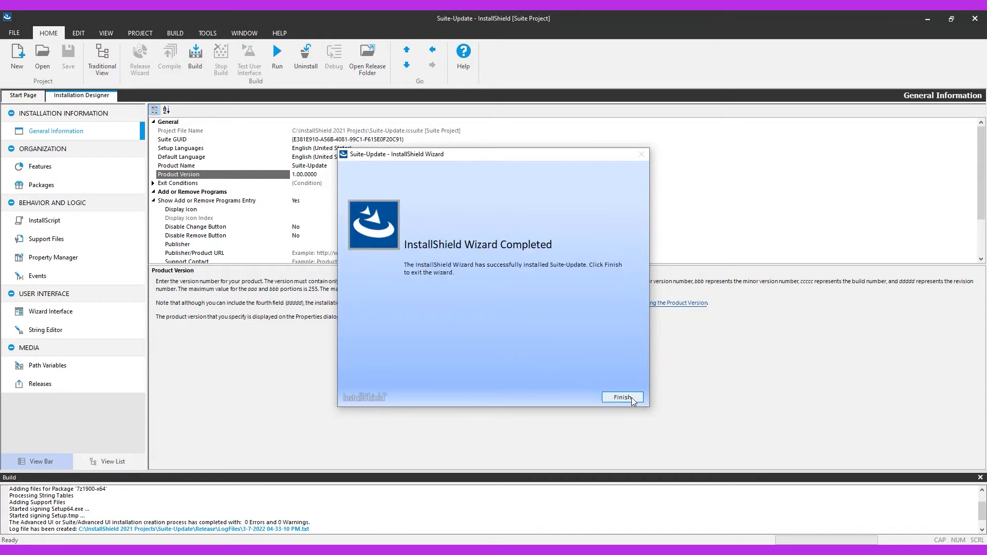
pyautogui.click(622, 397)
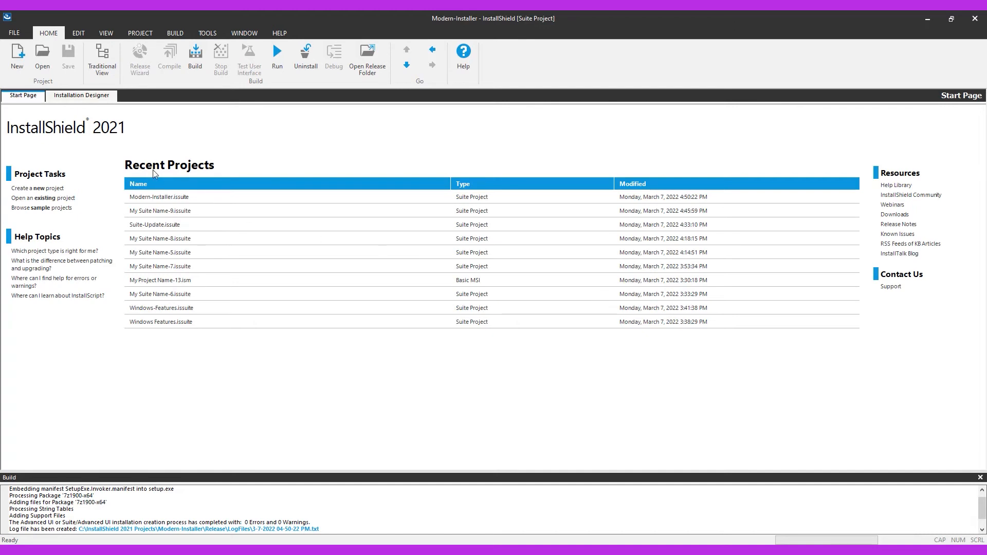
# Create a new Suite/Advanced UI project named Mod-Installer in C:\InstallShield 2021 Projects
pyautogui.click(12, 58)
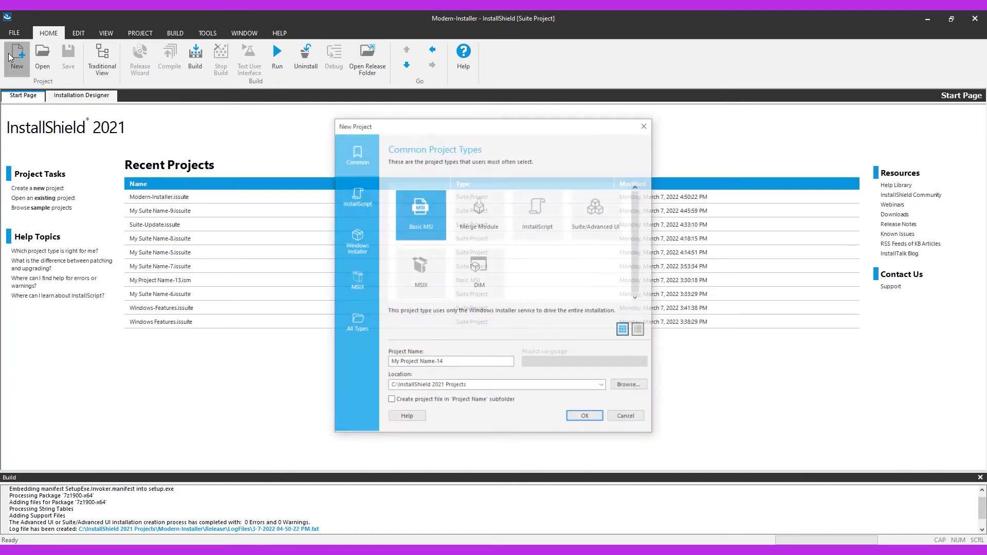
pyautogui.click(603, 214)
pyautogui.click(450, 362)
pyautogui.hotkey('ctrl', 'a')
pyautogui.write('Mod-Installer')
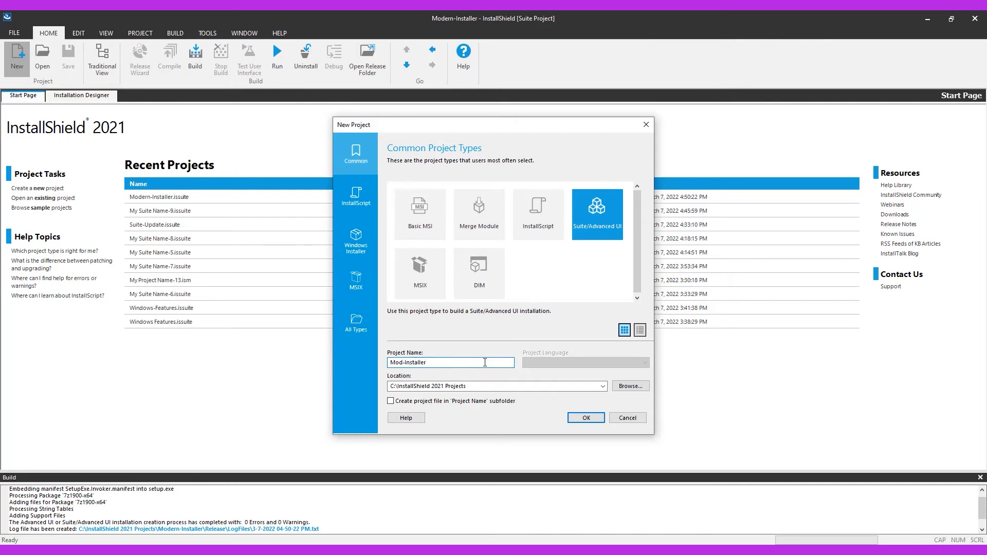
pyautogui.click(581, 417)
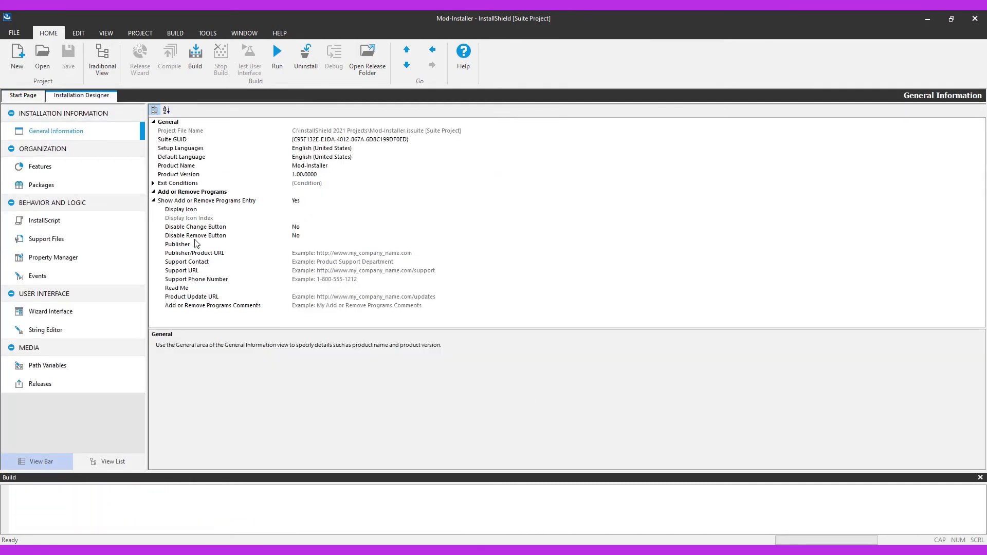
# Add the 7z1900-x64 installer from the Downloads folder to the project as a Windows Installer package
pyautogui.click(40, 186)
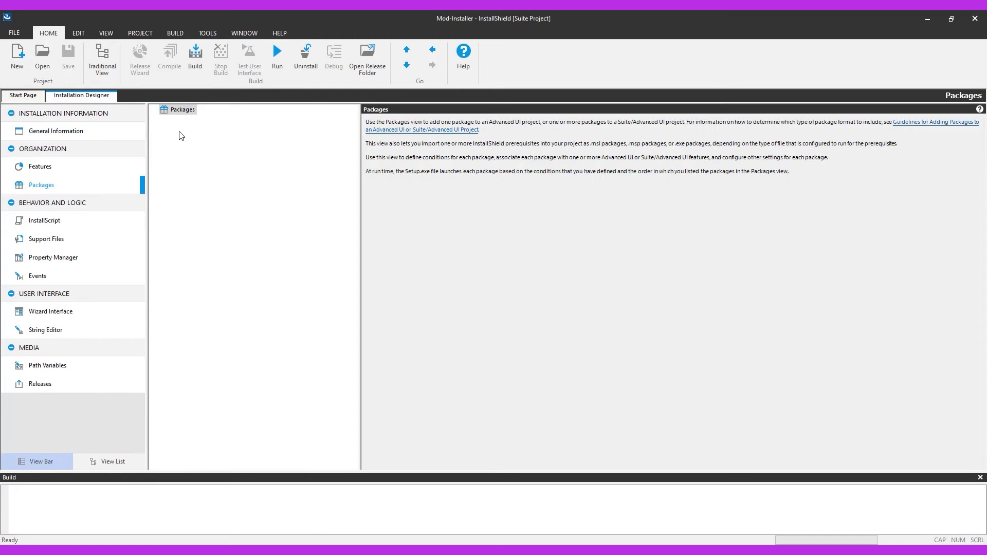
pyautogui.rightClick(178, 110)
pyautogui.click(200, 118)
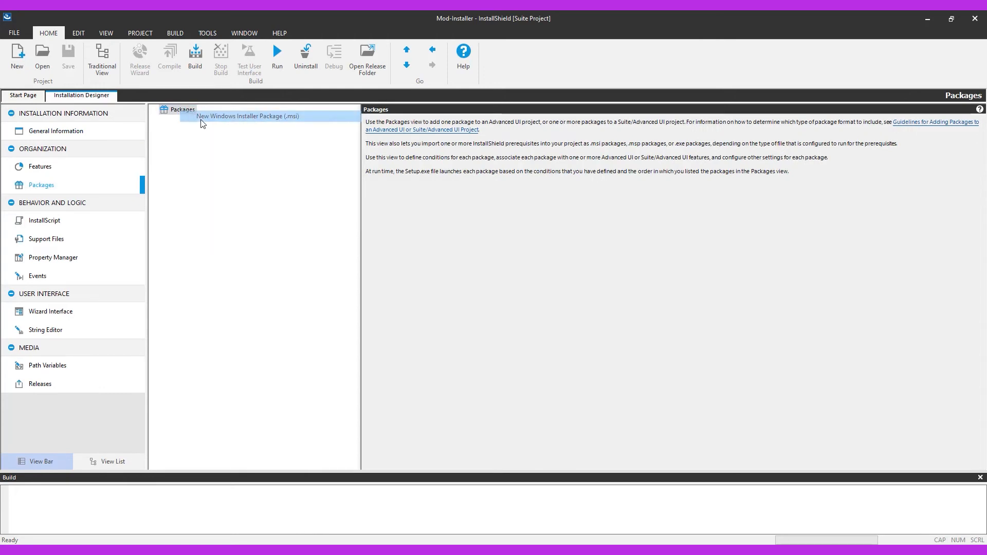
pyautogui.scroll(-5, 153, 172)
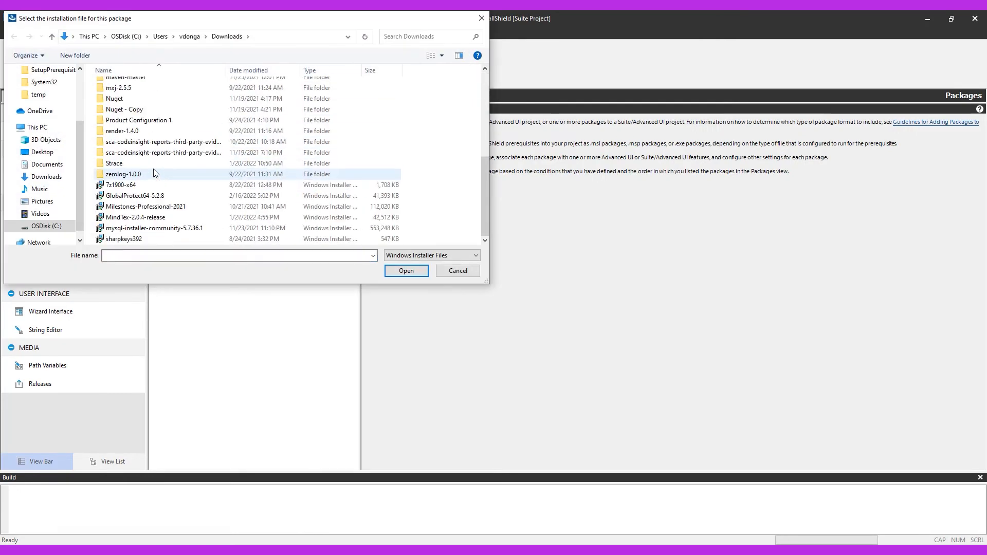
pyautogui.doubleClick(137, 185)
pyautogui.click(224, 238)
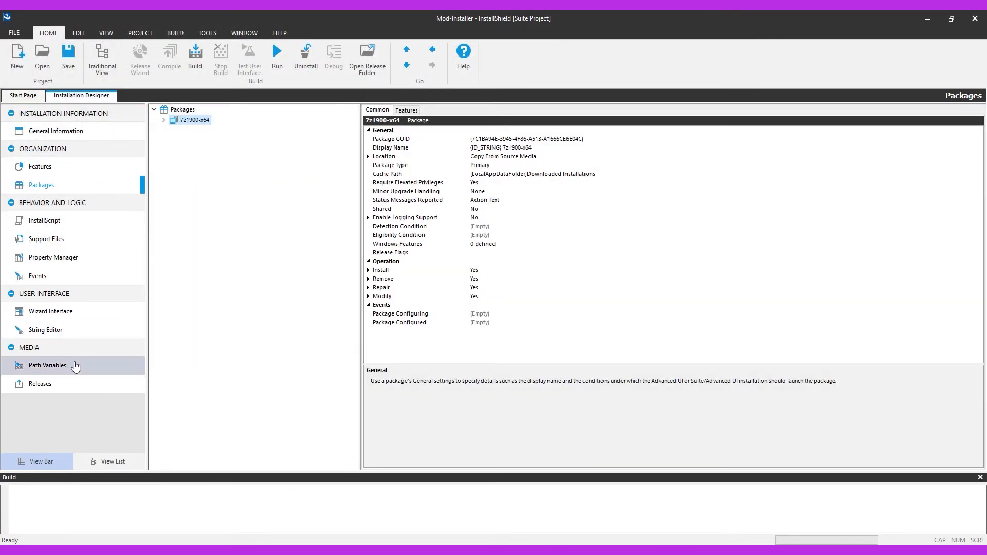
# Set the Installation Type of the project's Wizard Pages to Minimal
pyautogui.click(40, 312)
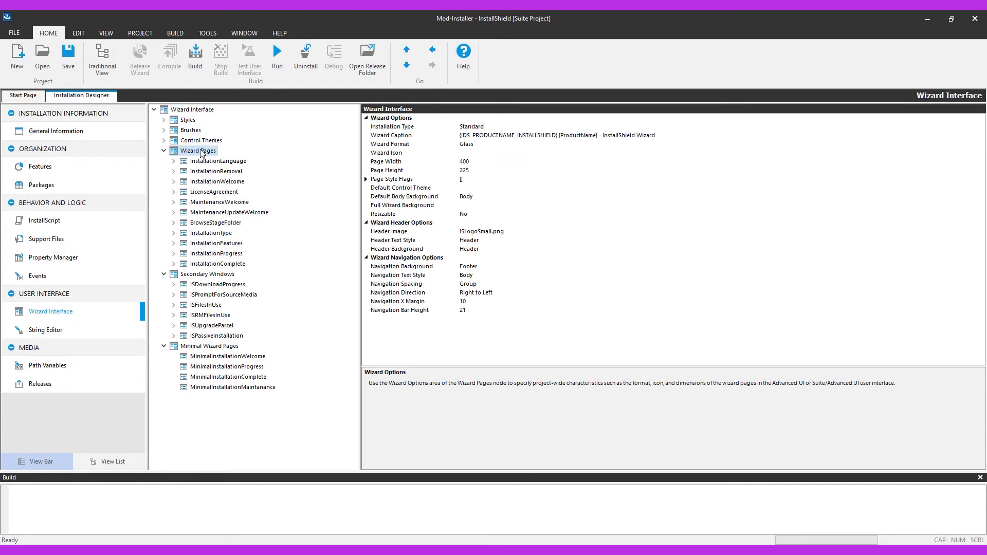
pyautogui.click(487, 127)
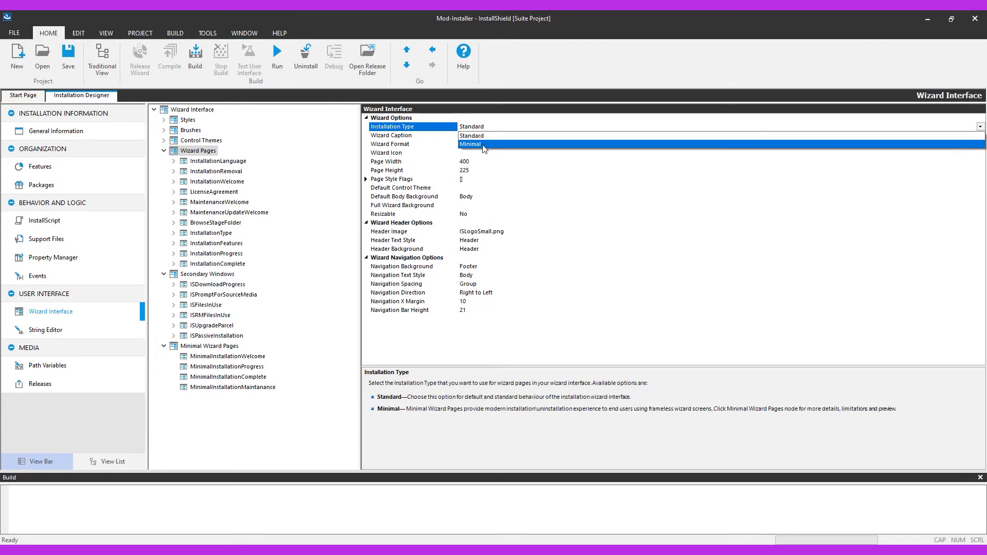
pyautogui.click(483, 145)
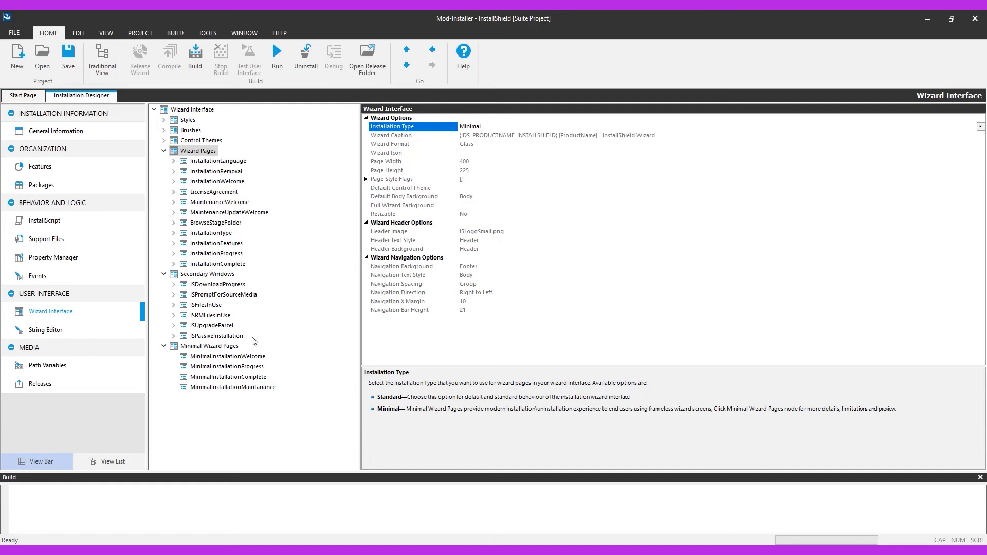
pyautogui.click(251, 356)
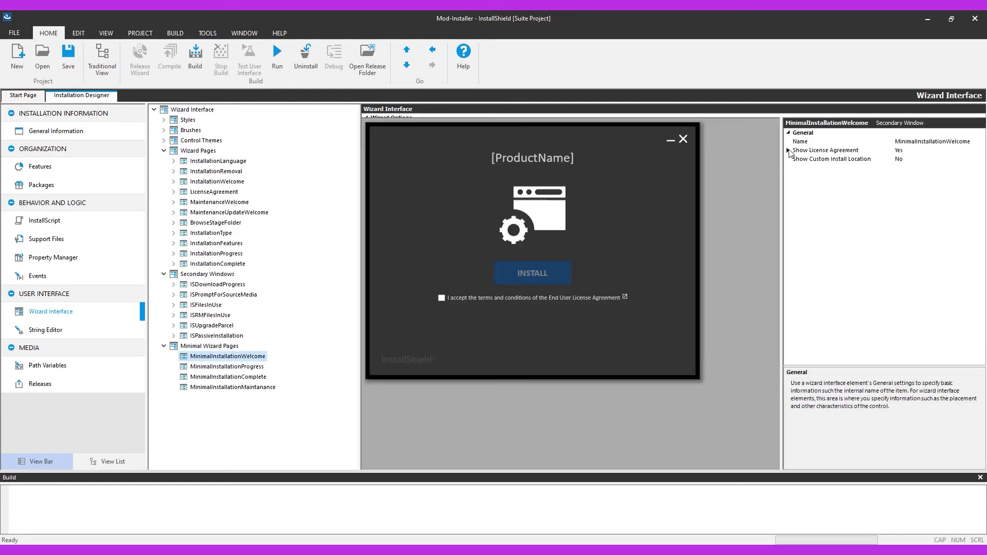
pyautogui.click(788, 150)
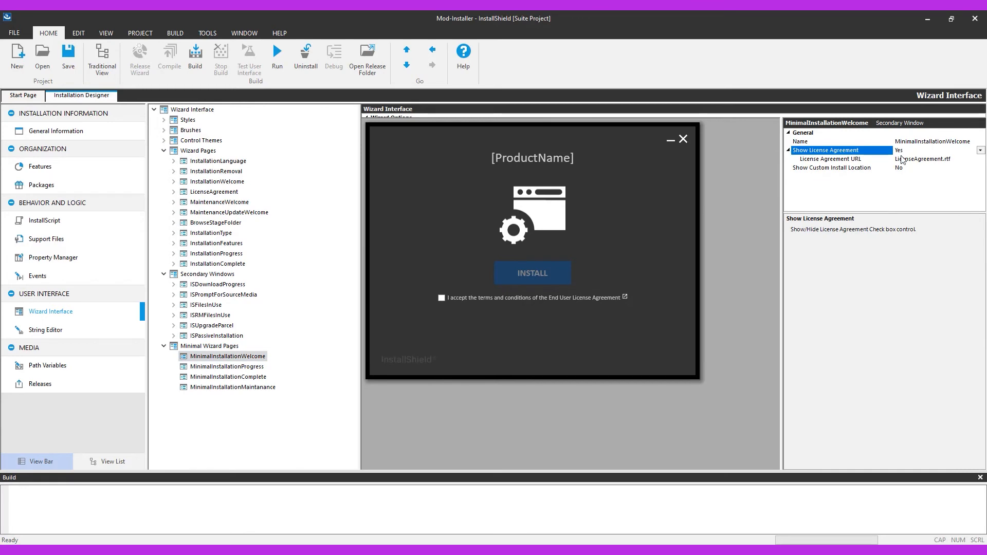
pyautogui.click(931, 159)
pyautogui.doubleClick(931, 160)
pyautogui.write('h')
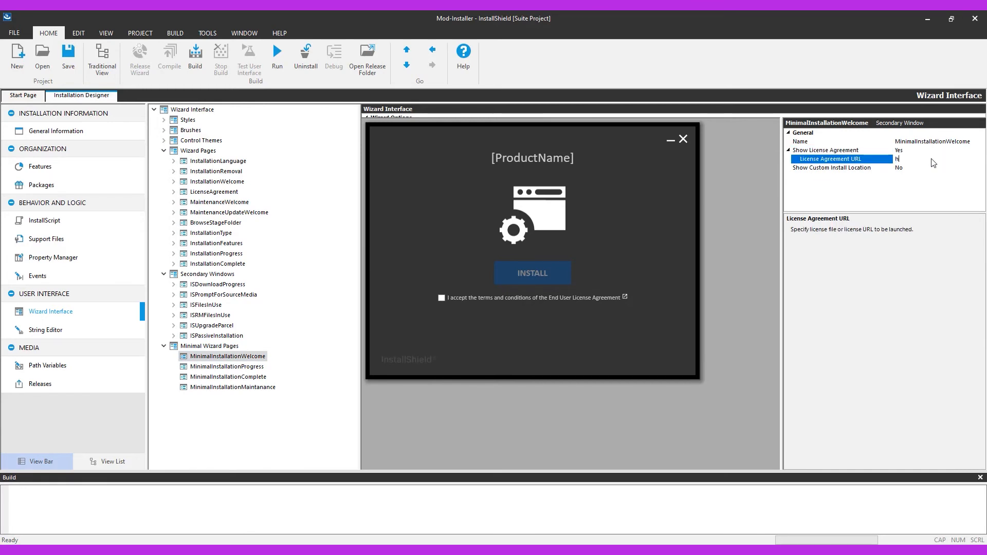
pyautogui.write('ttp://google.com')
pyautogui.click(906, 170)
pyautogui.click(906, 177)
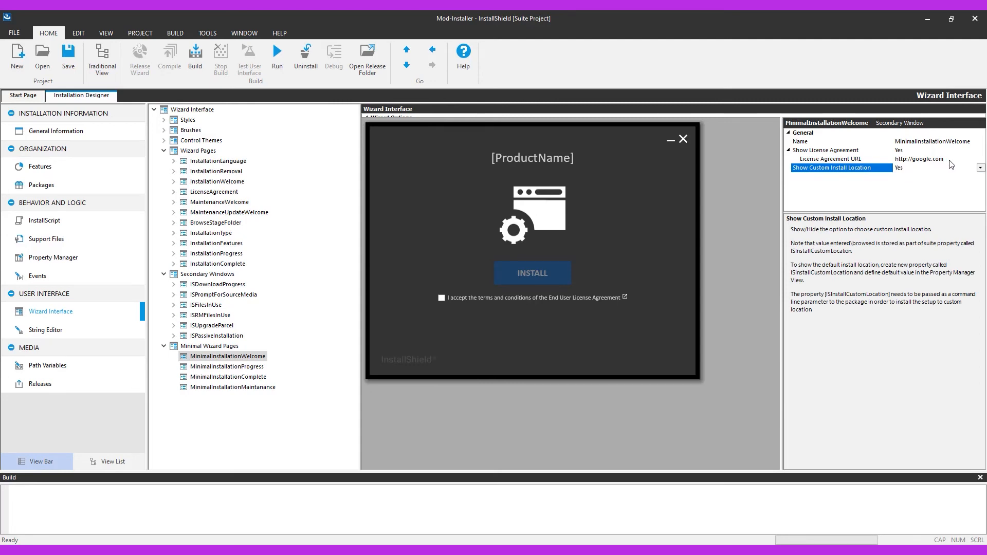
# Build the Mod-Installer suite and run its setup, accepting the license terms and installing to C:\Program Files\Mod-Installer
pyautogui.click(194, 67)
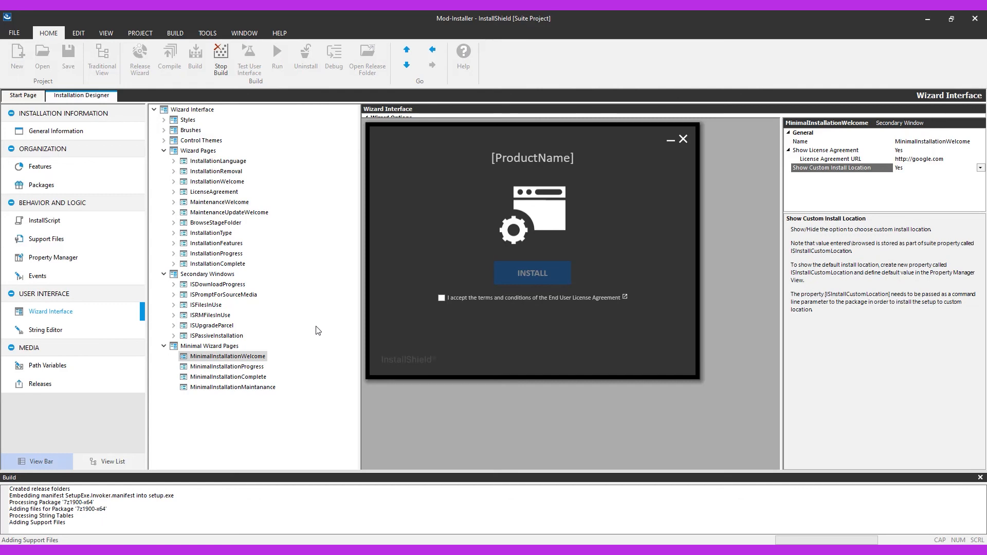
pyautogui.click(88, 131)
pyautogui.click(280, 69)
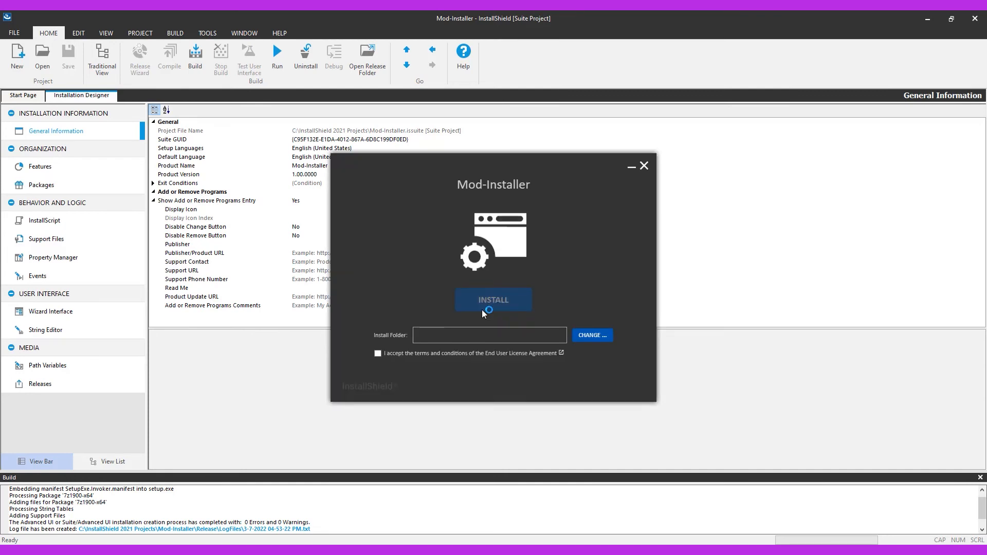
pyautogui.click(377, 354)
pyautogui.click(448, 337)
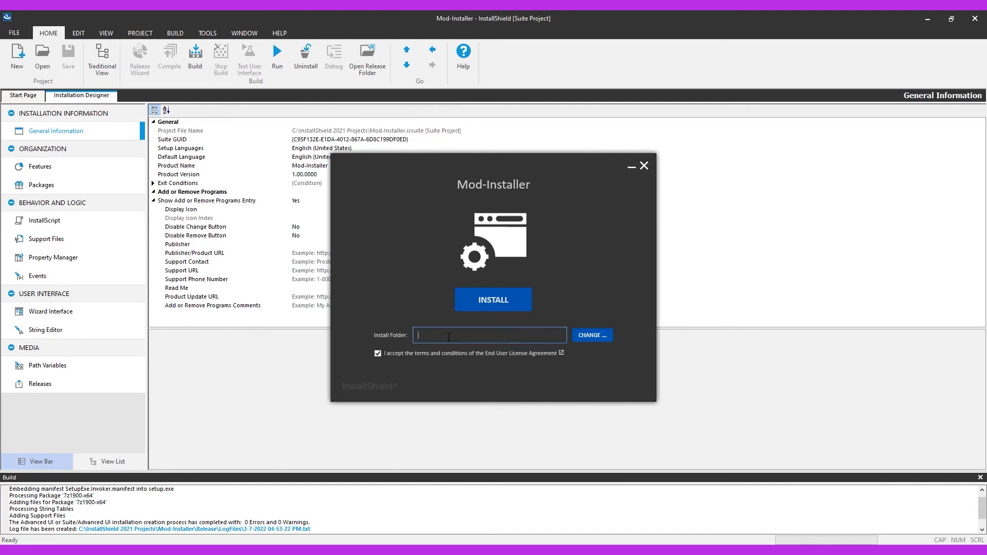
pyautogui.write('C:\\Program Files\\Mod-Installer')
pyautogui.click(508, 298)
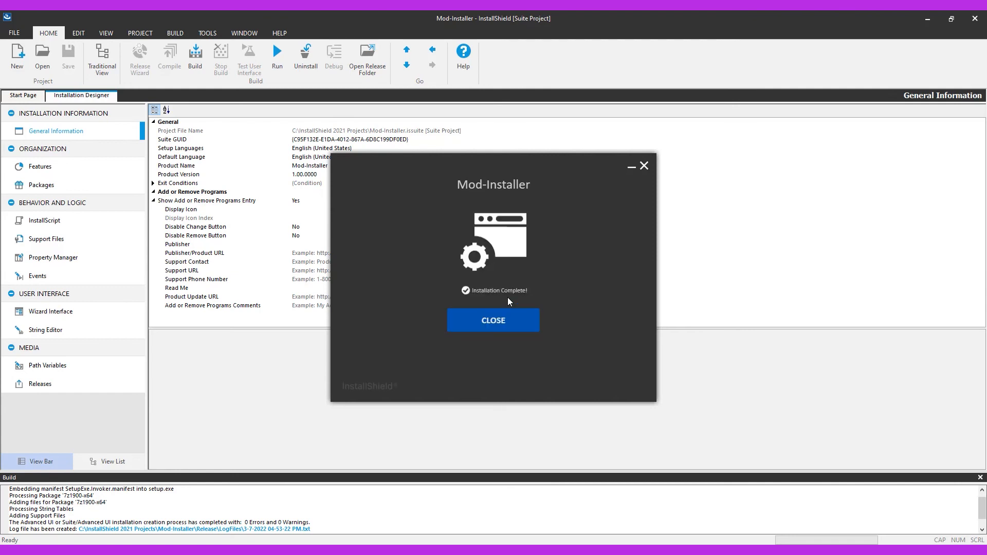
pyautogui.click(507, 325)
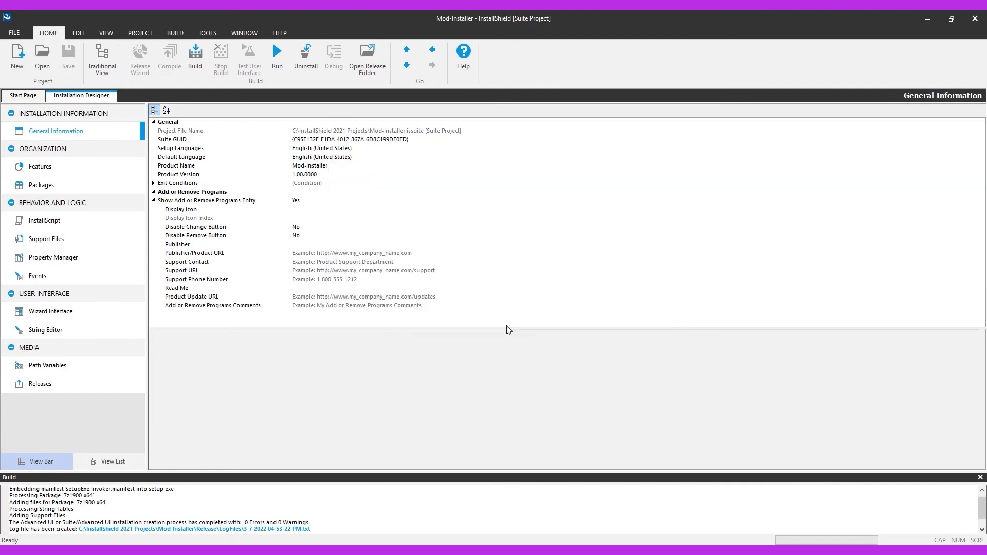
# Uninstall Mod-Installer by choosing Remove in its maintenance window, and close the installer
pyautogui.click(305, 67)
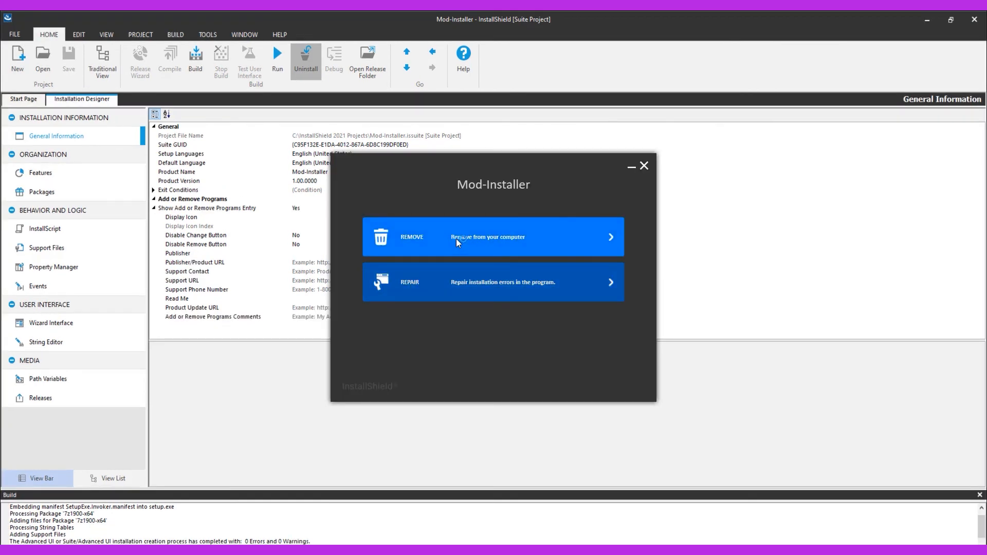
pyautogui.click(456, 239)
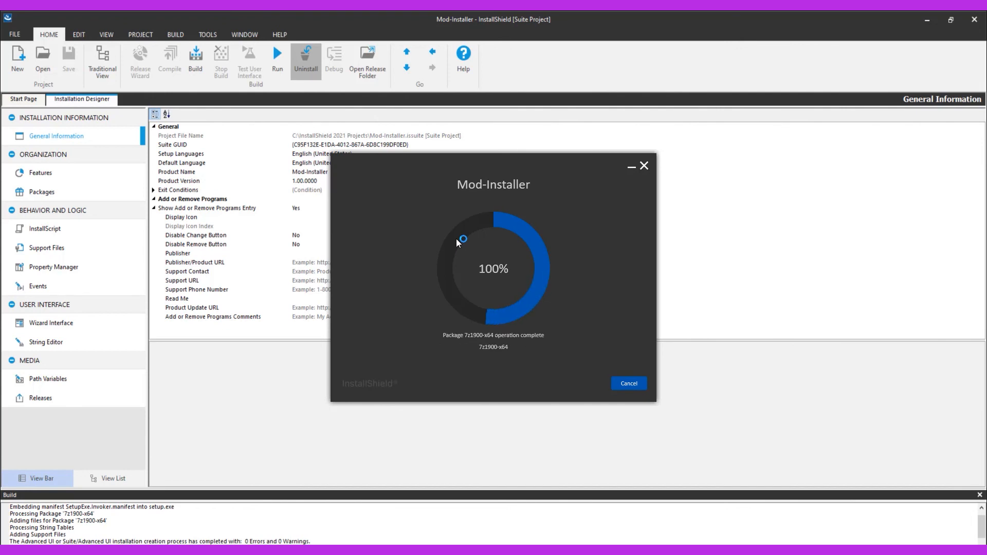
pyautogui.click(477, 319)
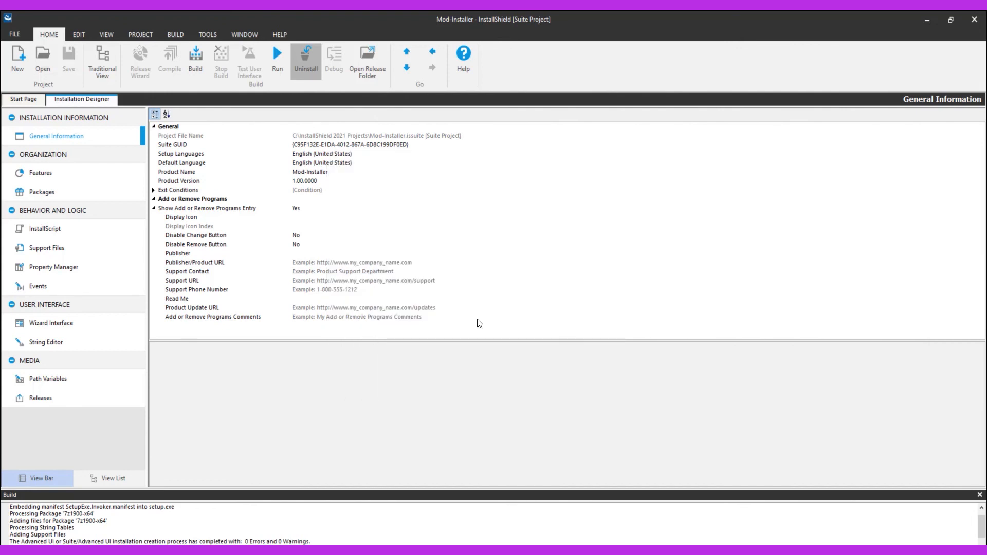
# Set the Color Theme of the Minimal Wizard Pages to Light in the project's wizard interface
pyautogui.click(57, 312)
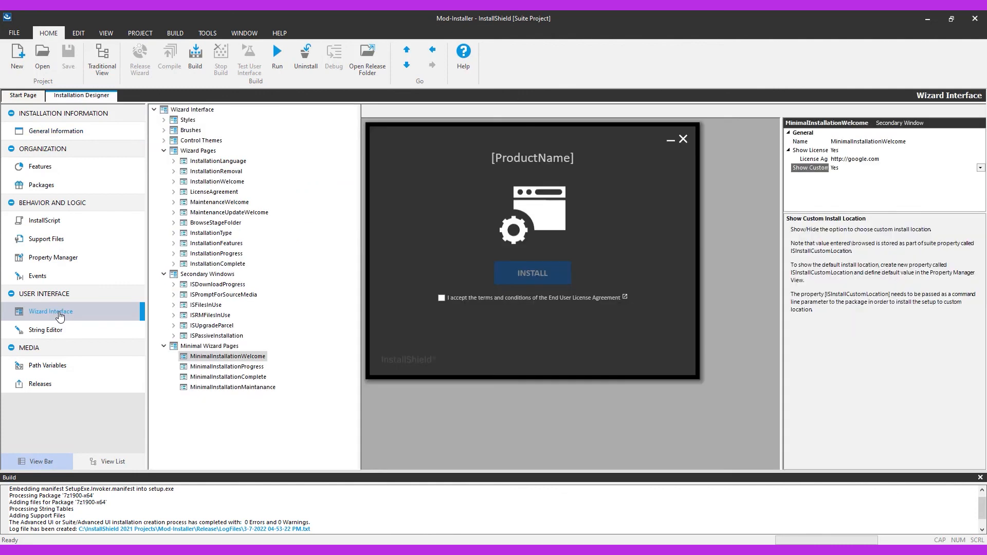
pyautogui.click(194, 152)
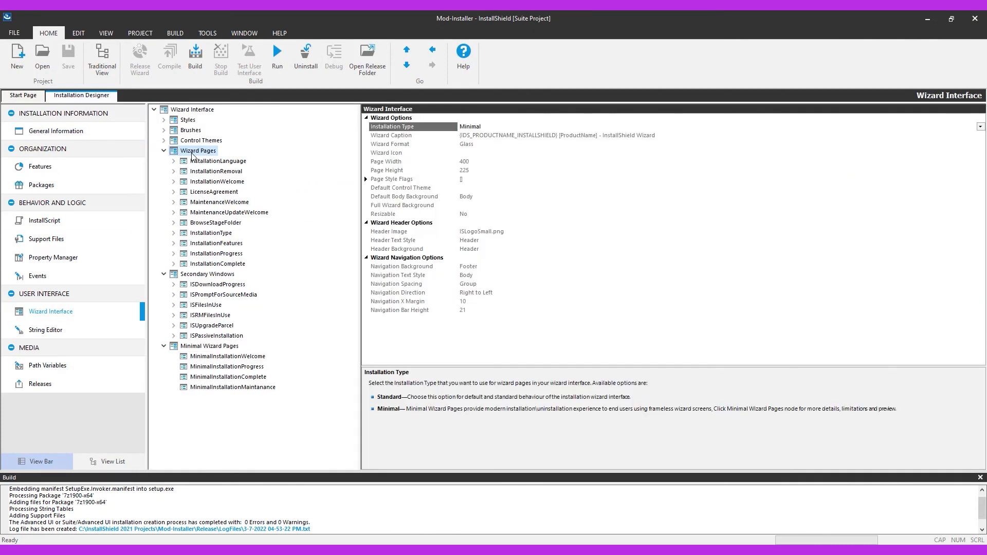
pyautogui.click(226, 348)
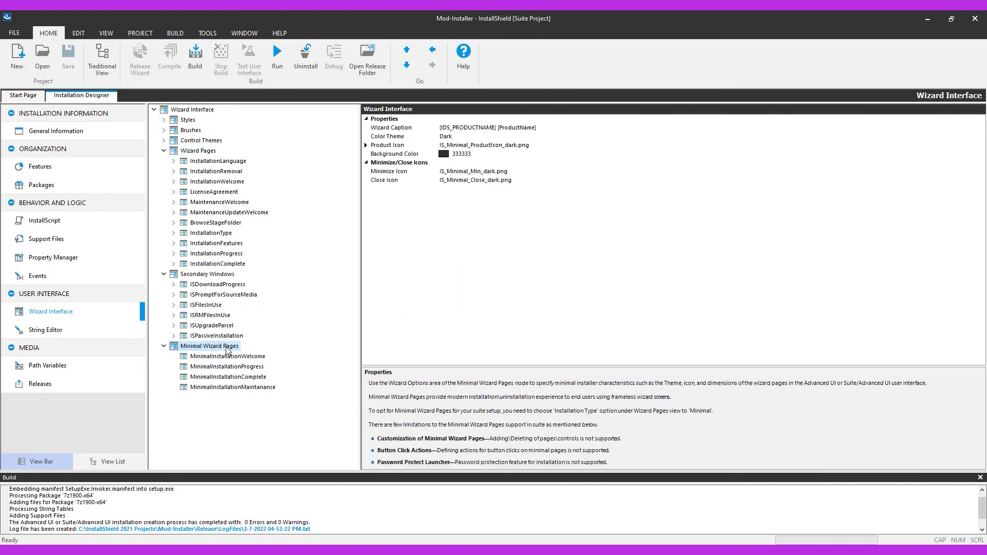
pyautogui.click(451, 138)
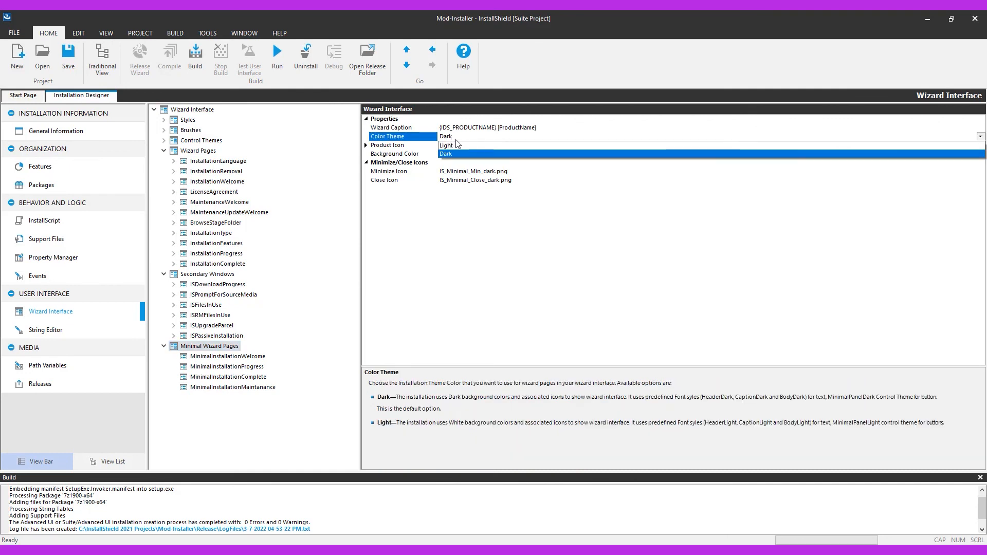
pyautogui.click(452, 137)
pyautogui.click(459, 147)
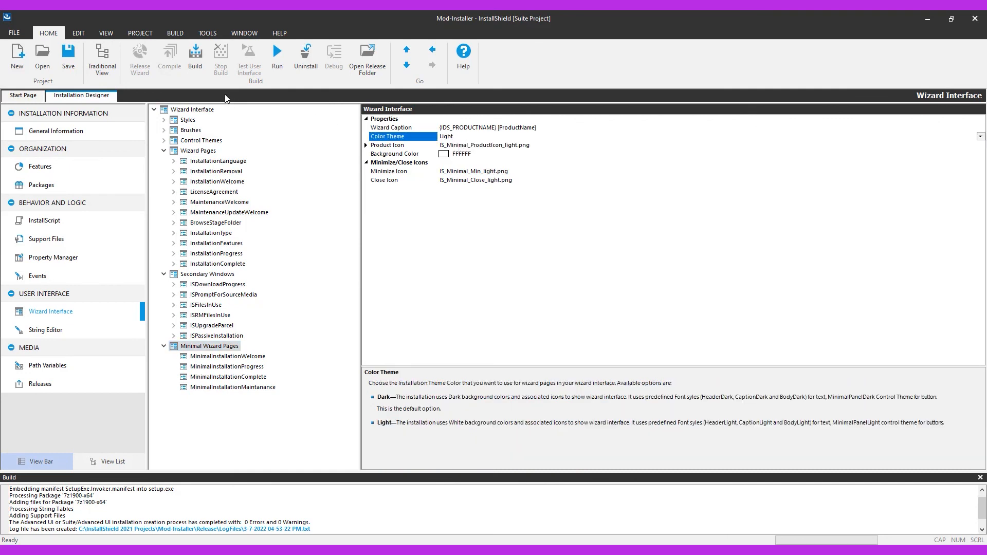
# Build the Mod-Installer suite, run its setup, and accept the license terms
pyautogui.click(196, 70)
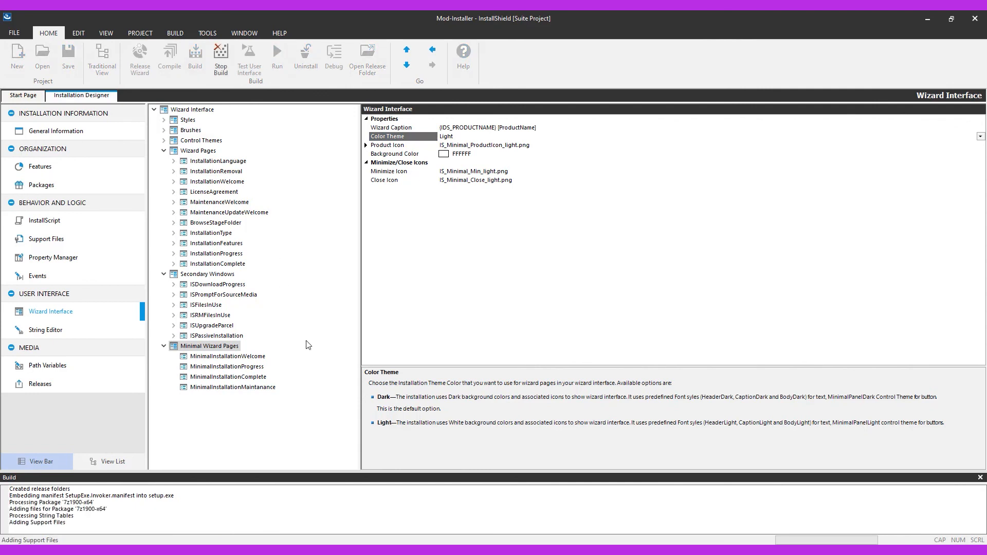
pyautogui.click(275, 60)
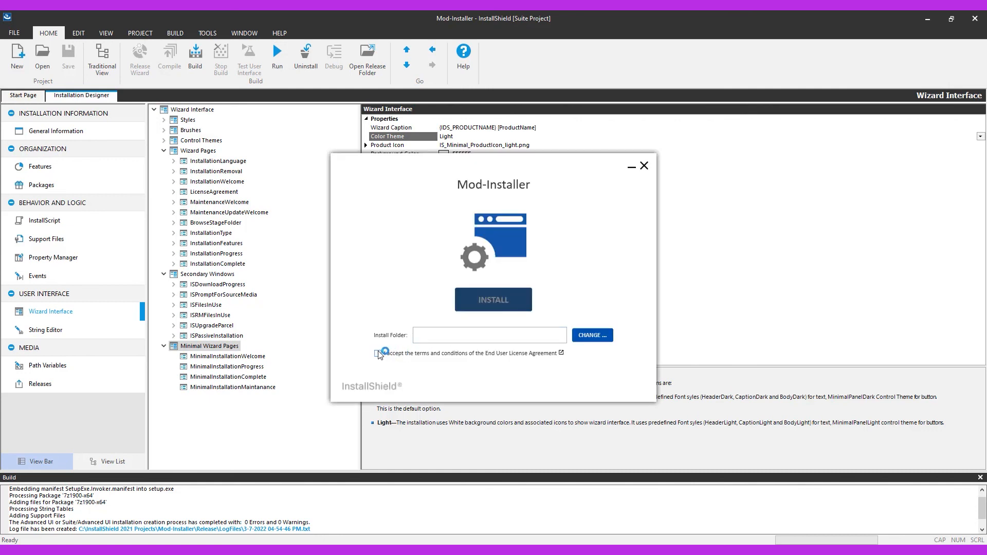
pyautogui.click(379, 354)
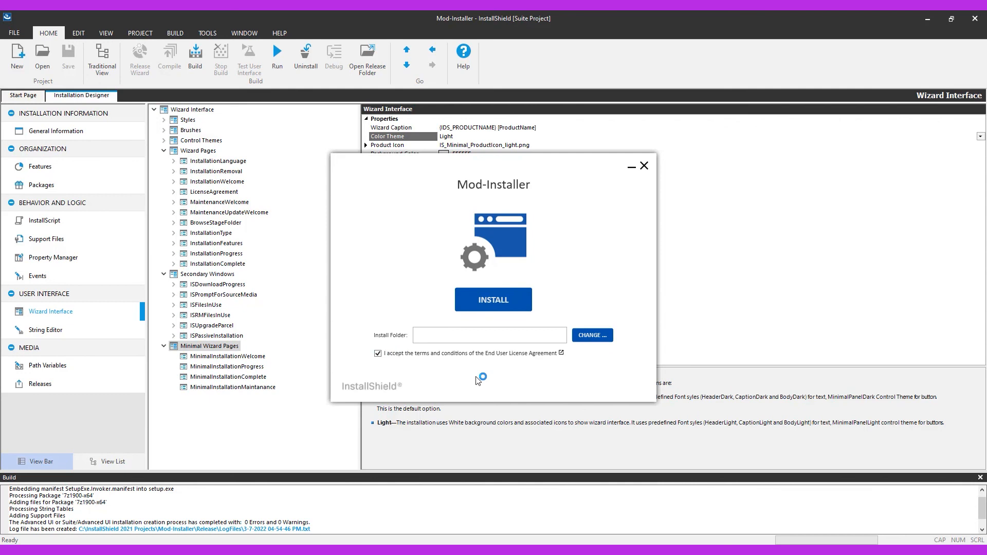